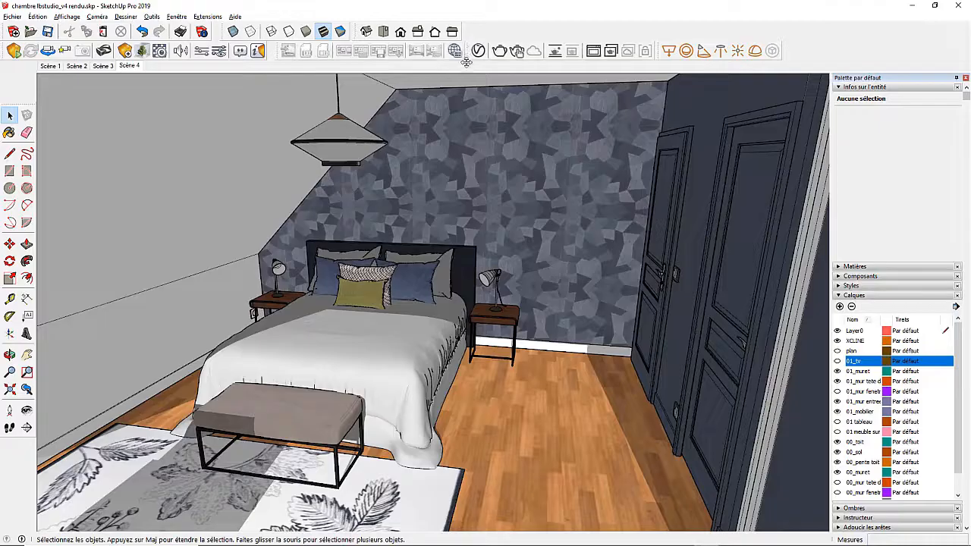
Remove the V-Ray toolbars, including V-Ray Lights, from the workspace.
{"action": "left_click", "coordinate": [544, 120]}
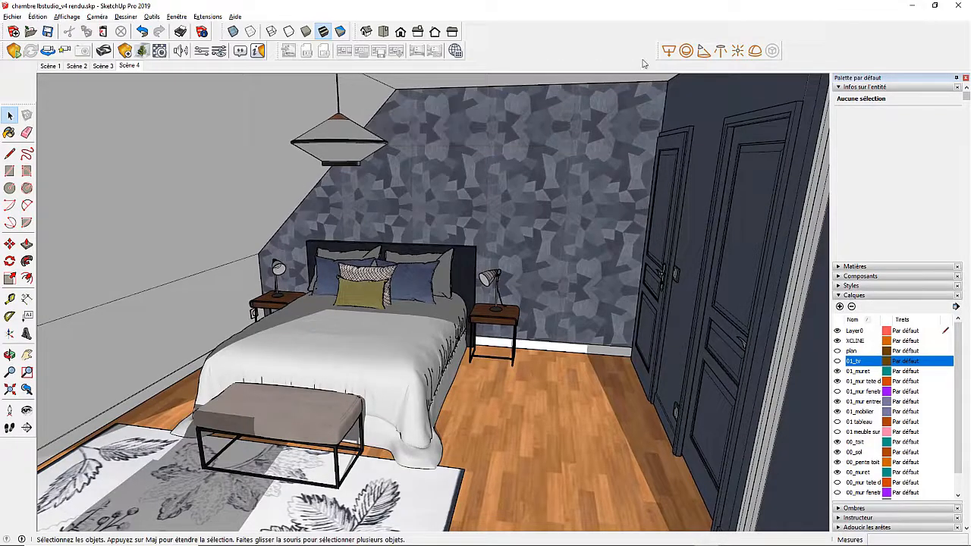
{"action": "left_click_drag", "start_coordinate": [656, 52], "coordinate": [580, 114]}
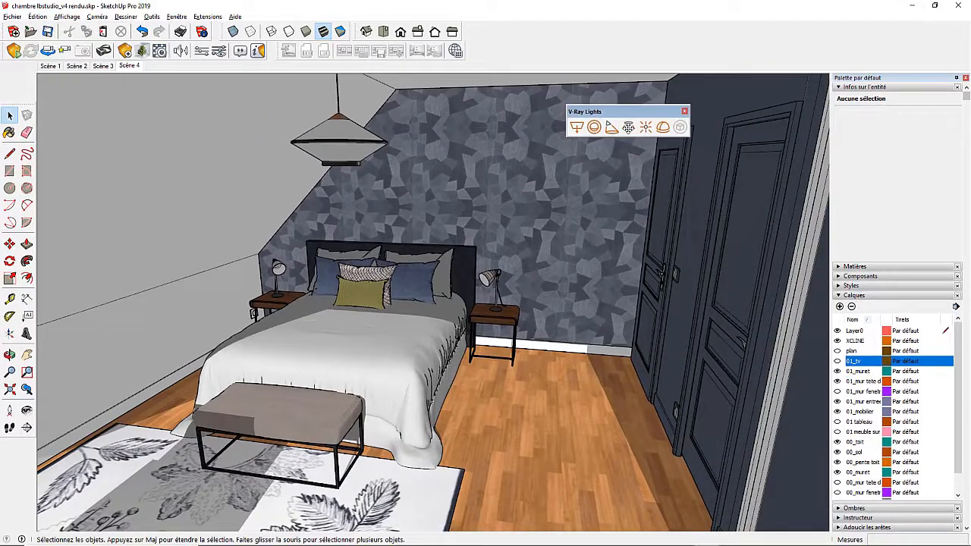
{"action": "left_click", "coordinate": [685, 111]}
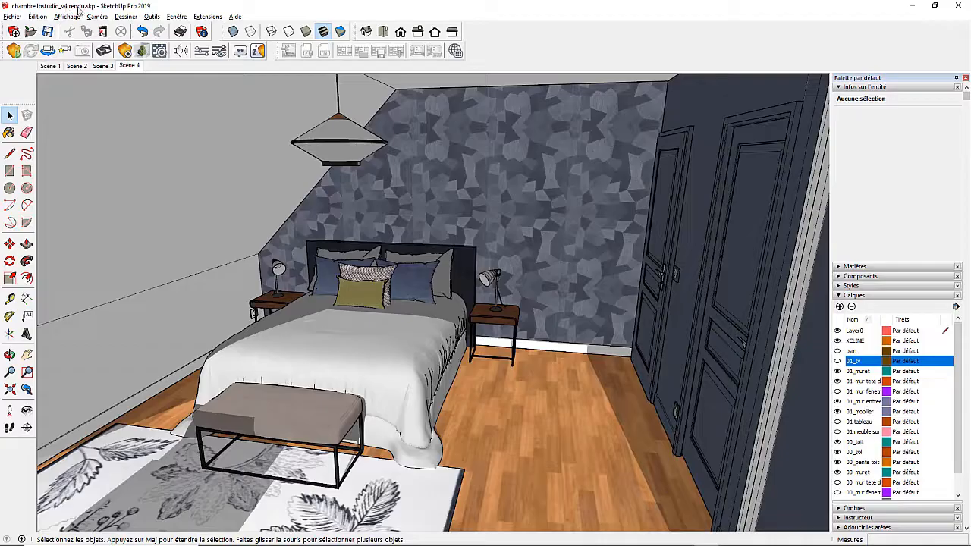
Switch to File Explorer, examine the sizes of chambre lbstudio.skp, chambre lbstudio_v2.skp and chambre lbstudio_v3.skp in Bureau, and return to SketchUp.
{"action": "left_click", "coordinate": [915, 6]}
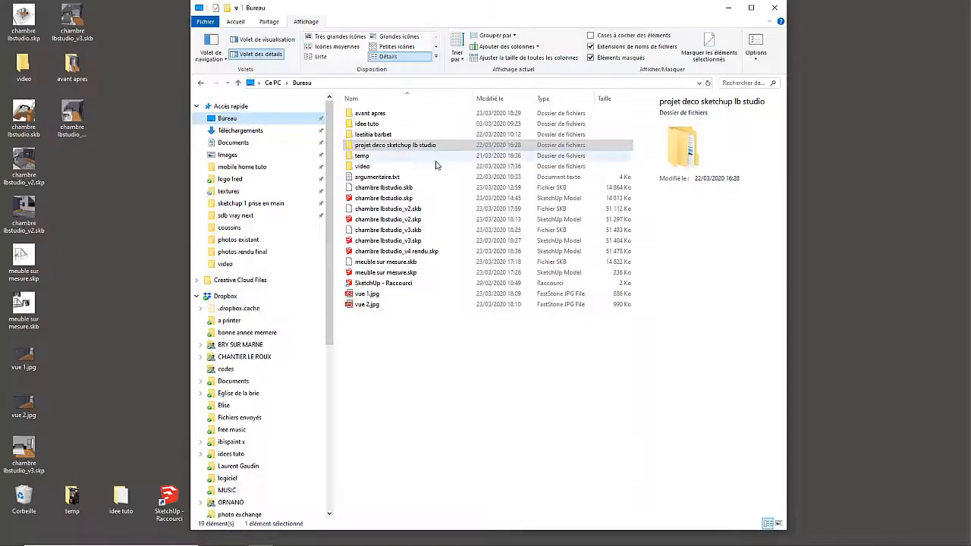
{"action": "left_click", "coordinate": [230, 121]}
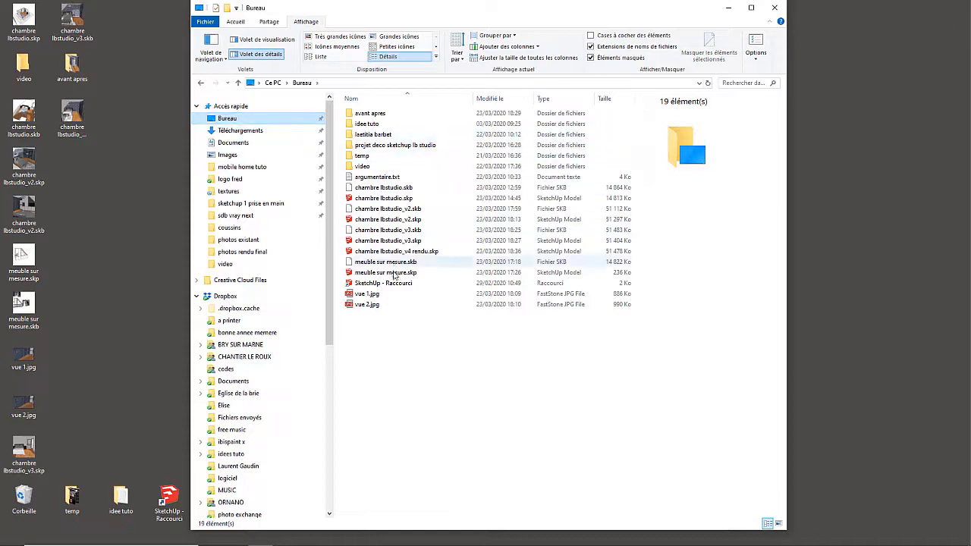
{"action": "left_click", "coordinate": [752, 7]}
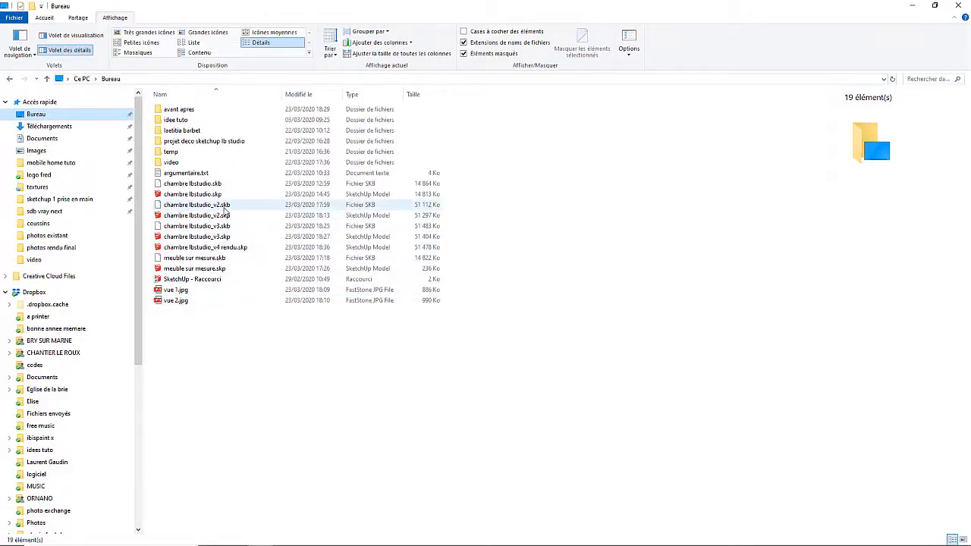
{"action": "left_click", "coordinate": [217, 195]}
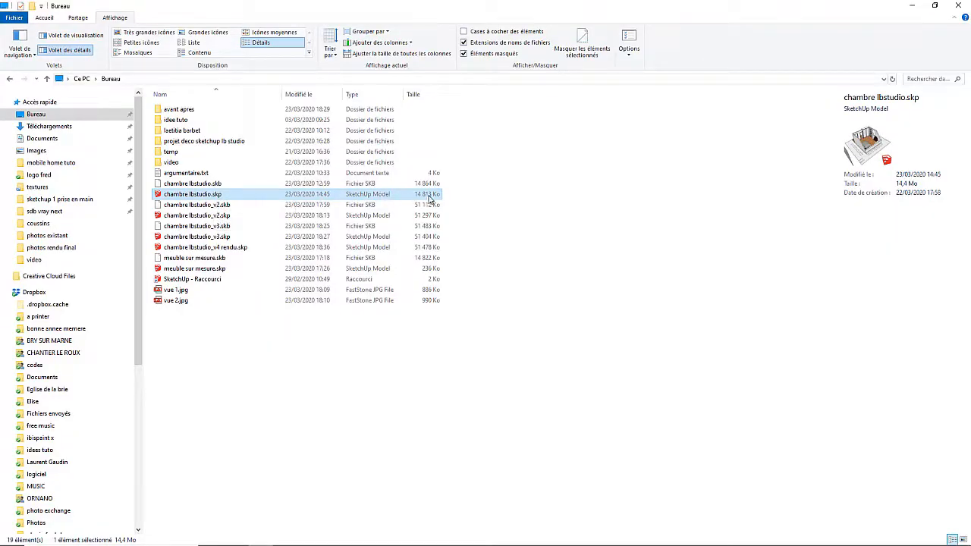
{"action": "left_click", "coordinate": [186, 216]}
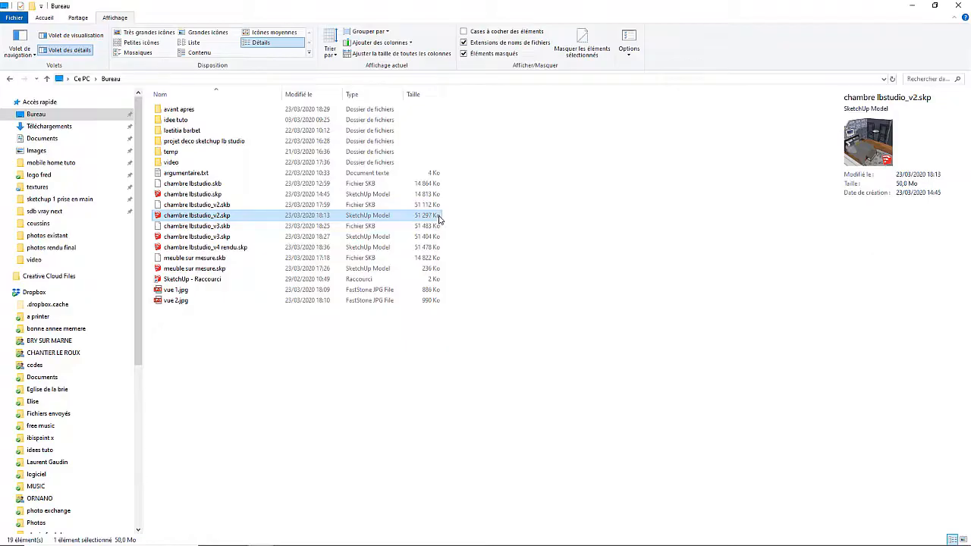
{"action": "left_click", "coordinate": [226, 239]}
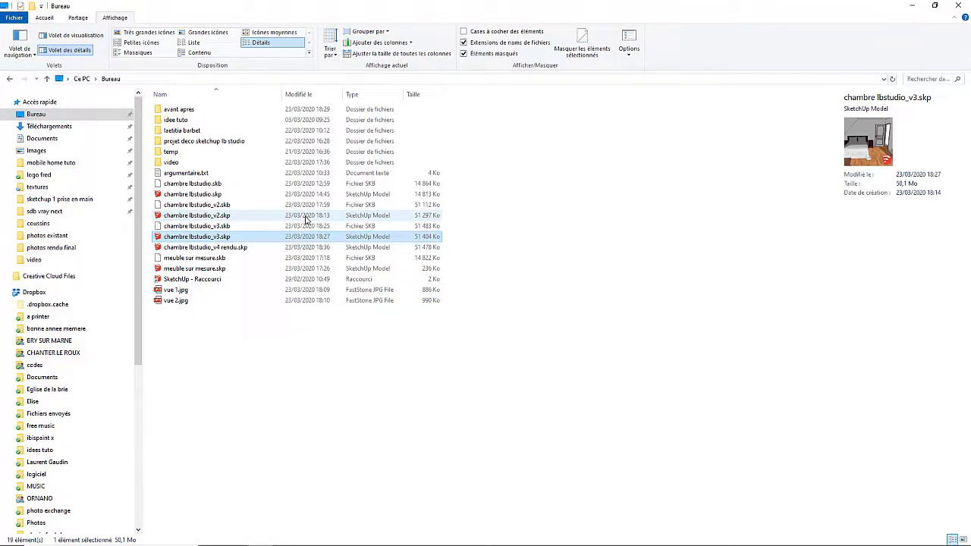
{"action": "left_click", "coordinate": [911, 6]}
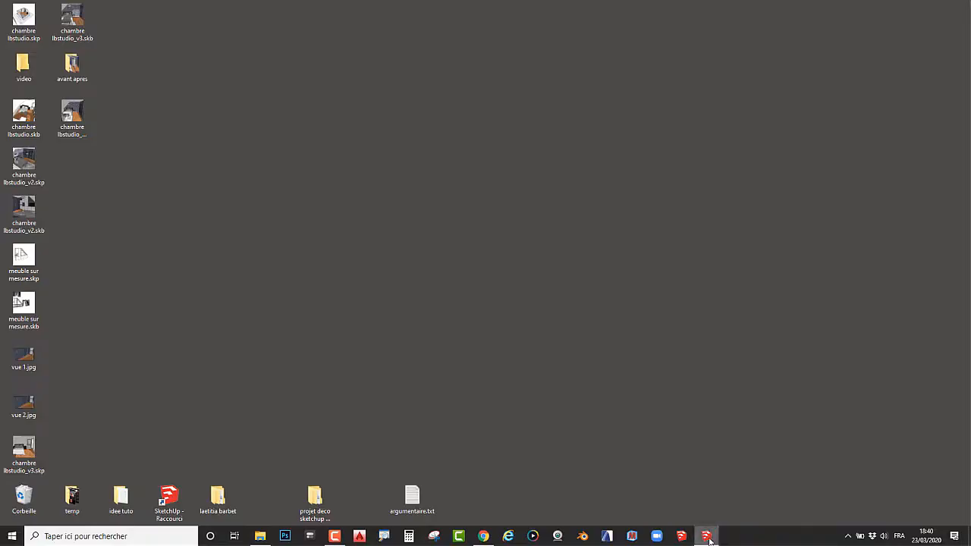
{"action": "left_click", "coordinate": [713, 539]}
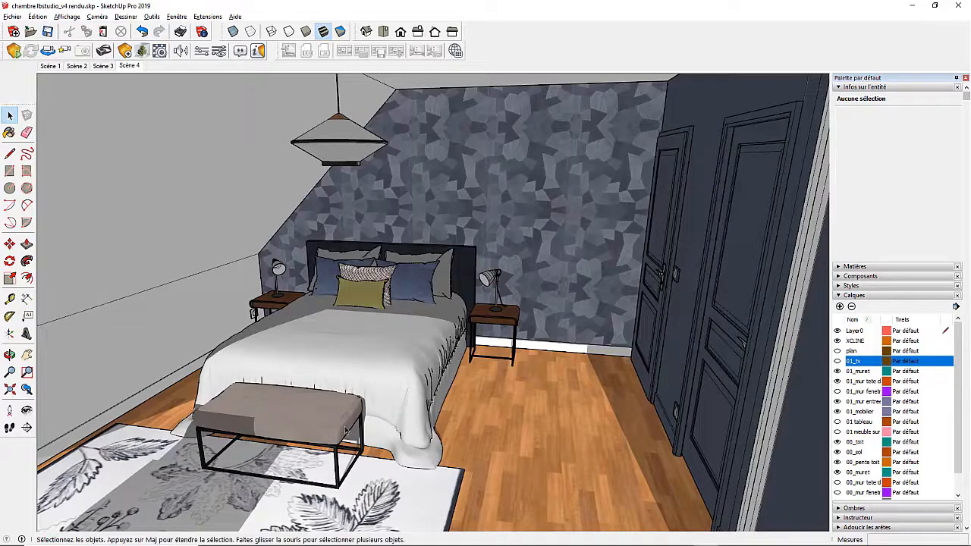
View the three Enscape images in projet deco sketchup lb studio, fichiers sources, rendu photo réaliste, and switch back to SketchUp.
{"action": "mouse_move", "coordinate": [492, 541]}
{"action": "left_click", "coordinate": [912, 6]}
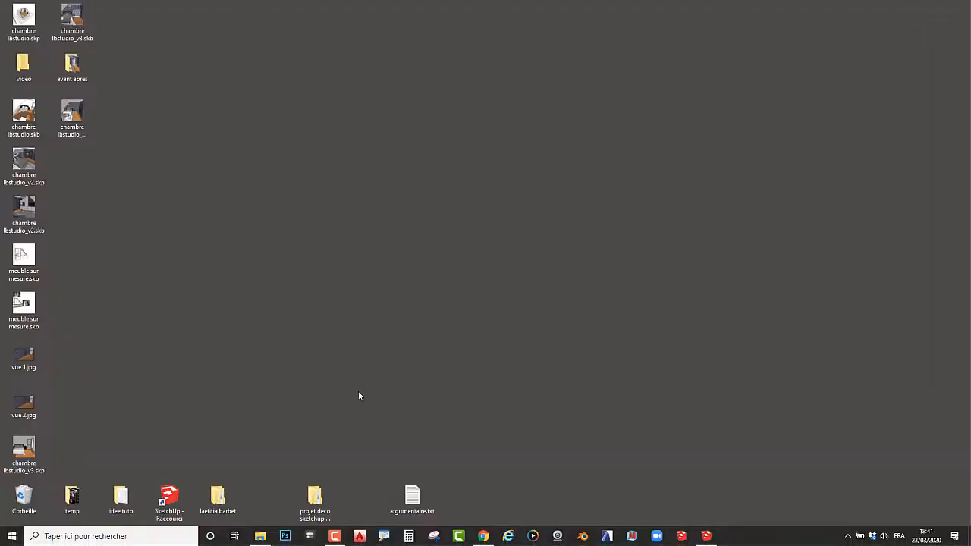
{"action": "double_click", "coordinate": [316, 495]}
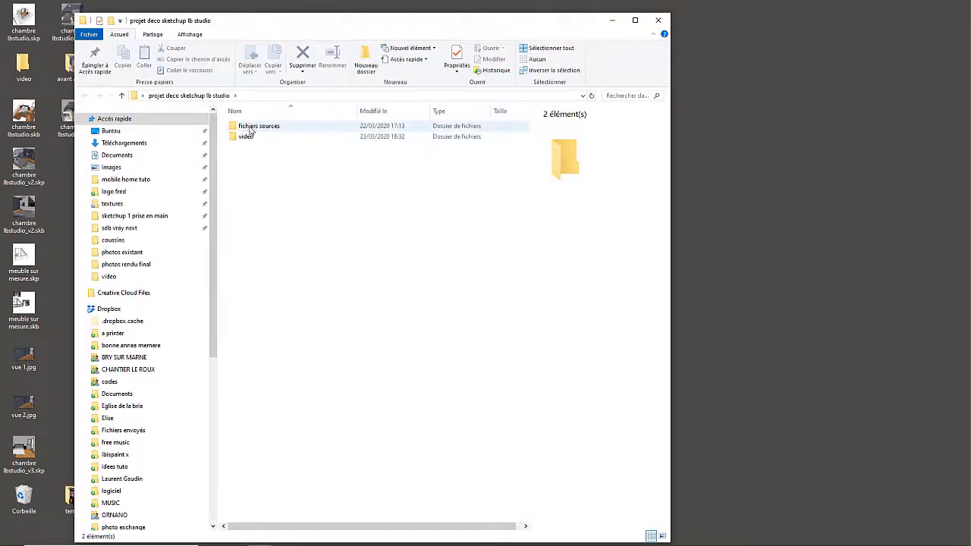
{"action": "double_click", "coordinate": [253, 128]}
{"action": "double_click", "coordinate": [267, 194]}
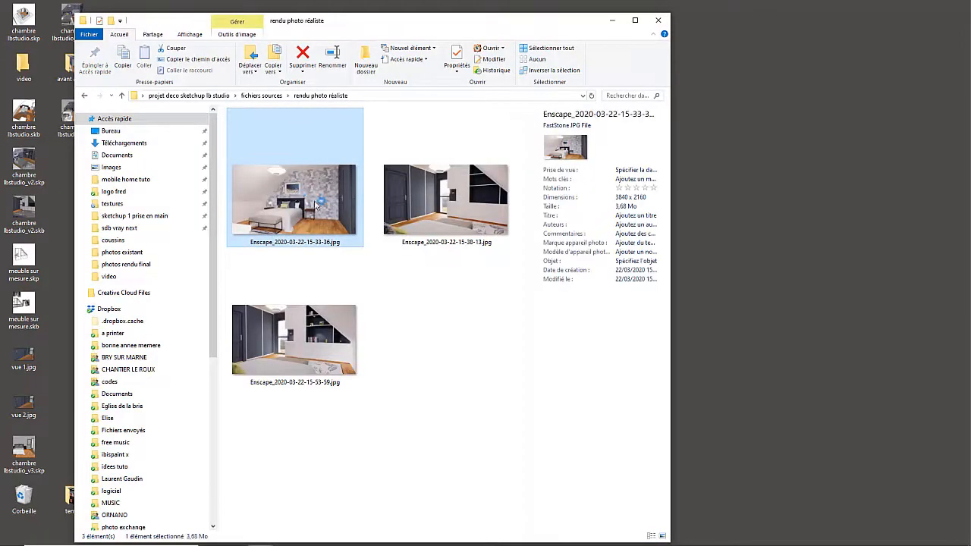
{"action": "double_click", "coordinate": [295, 192]}
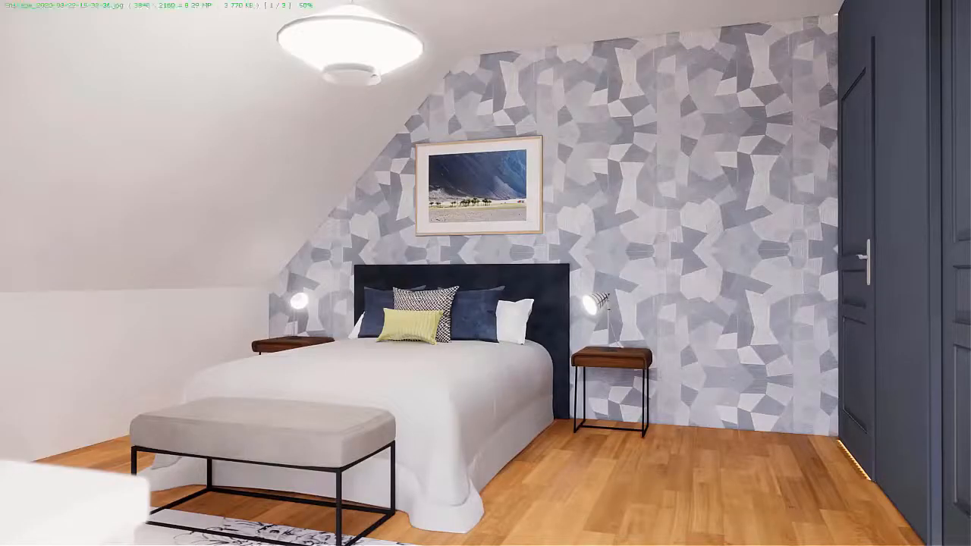
{"action": "key", "text": "Right"}
{"action": "key", "text": "Right"}
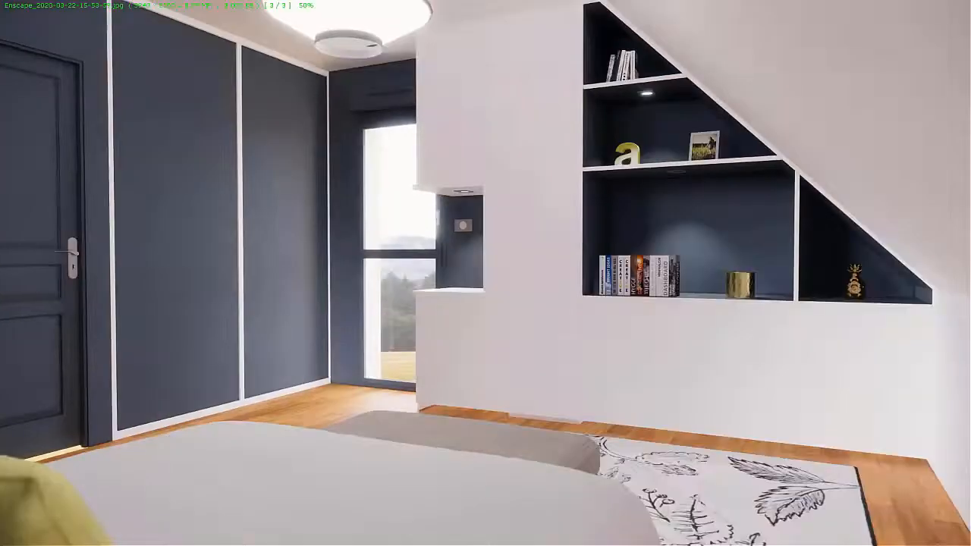
{"action": "key", "text": "Escape"}
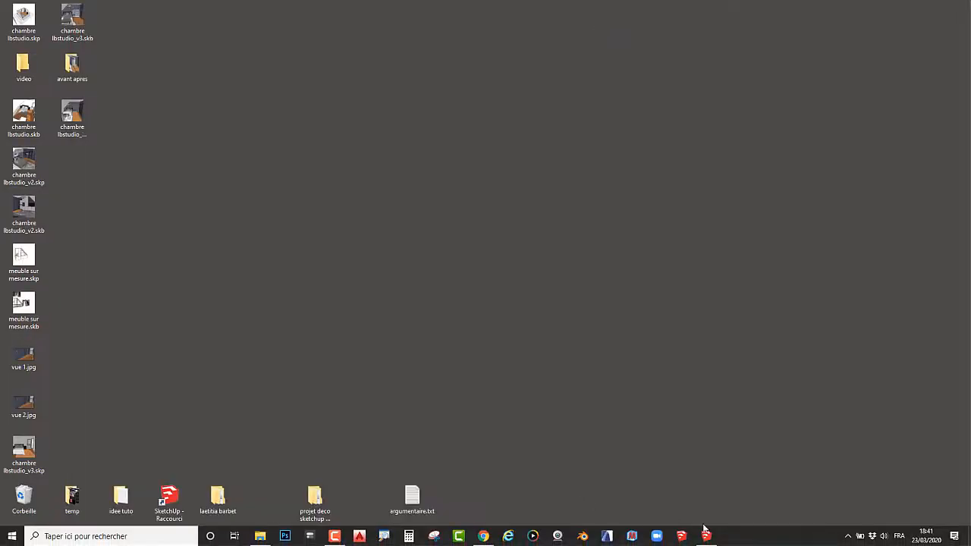
{"action": "left_click", "coordinate": [706, 536]}
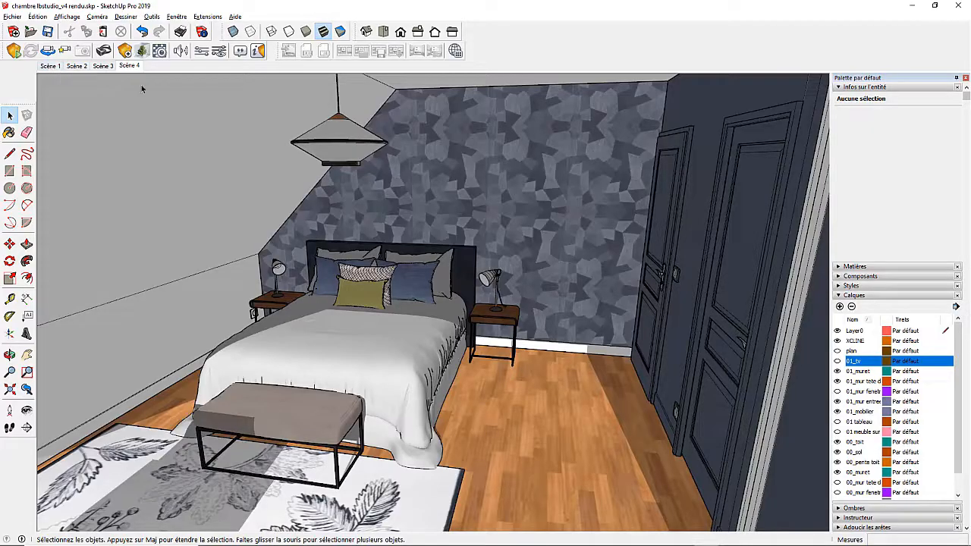
Recall Scène 4 and delete all the scenes from Scène 1 to Scène 4.
{"action": "left_click", "coordinate": [128, 66]}
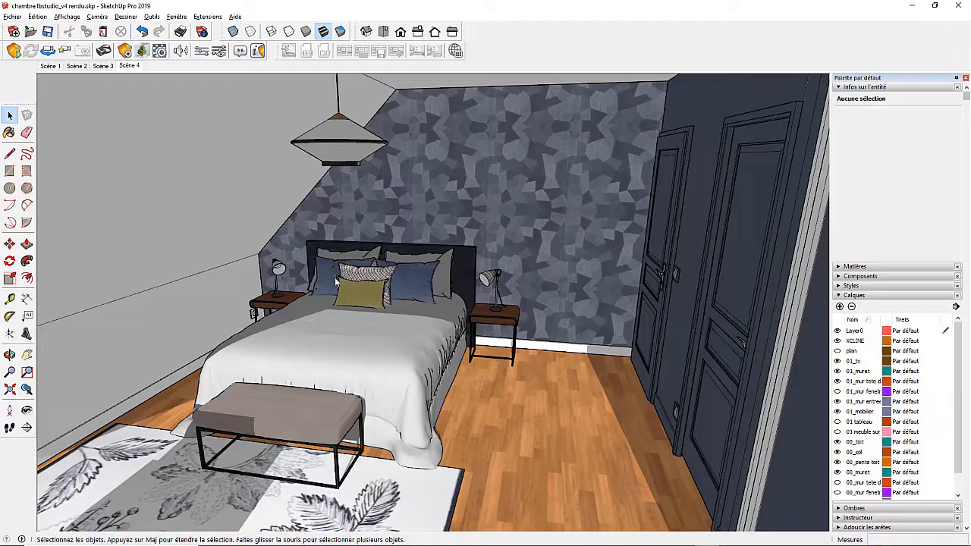
{"action": "middle_click_drag", "start_coordinate": [386, 291], "coordinate": [427, 277]}
{"action": "scroll", "coordinate": [422, 269], "scroll_direction": "up", "scroll_amount": 3}
{"action": "scroll", "coordinate": [422, 272], "scroll_direction": "down", "scroll_amount": 1}
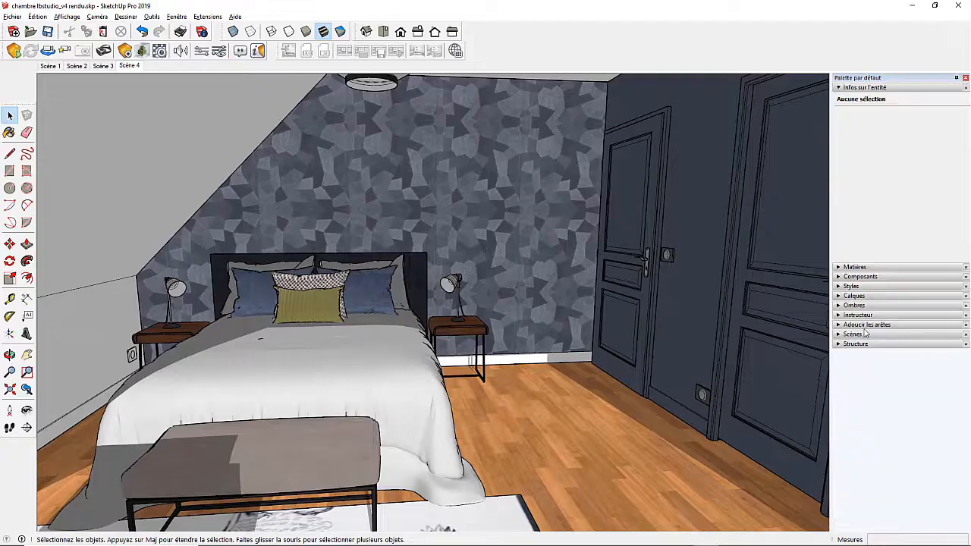
{"action": "left_click", "coordinate": [840, 334]}
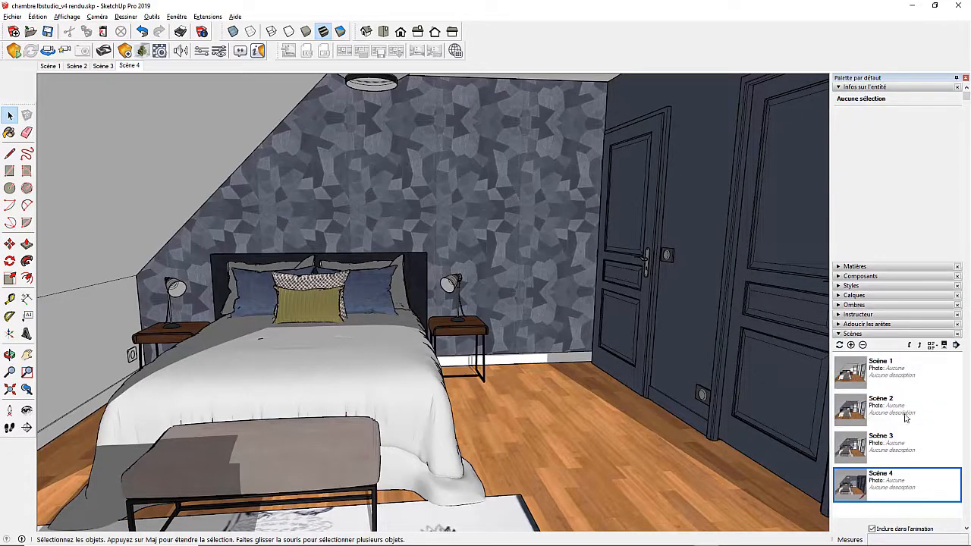
{"action": "left_click", "coordinate": [871, 372]}
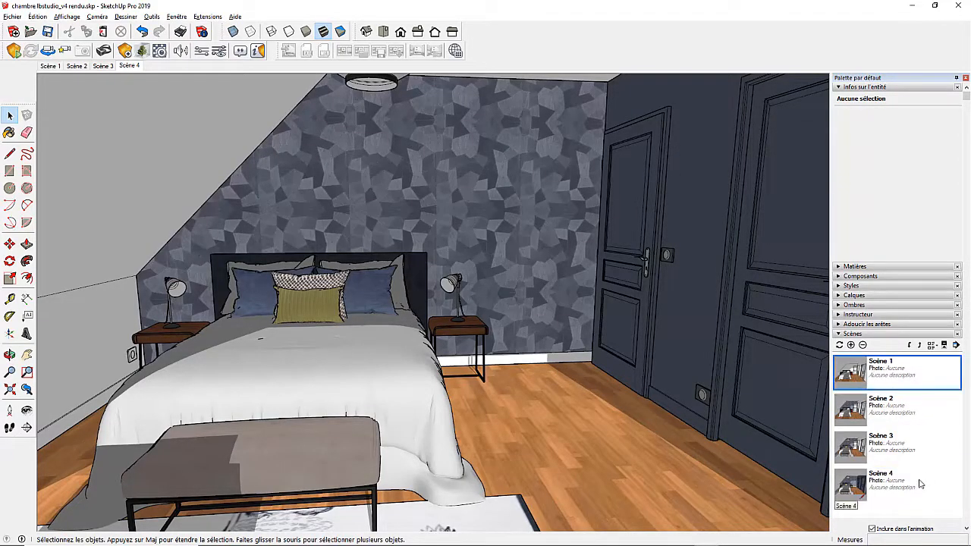
{"action": "left_click", "coordinate": [922, 484], "text": "shift"}
{"action": "left_click", "coordinate": [863, 346]}
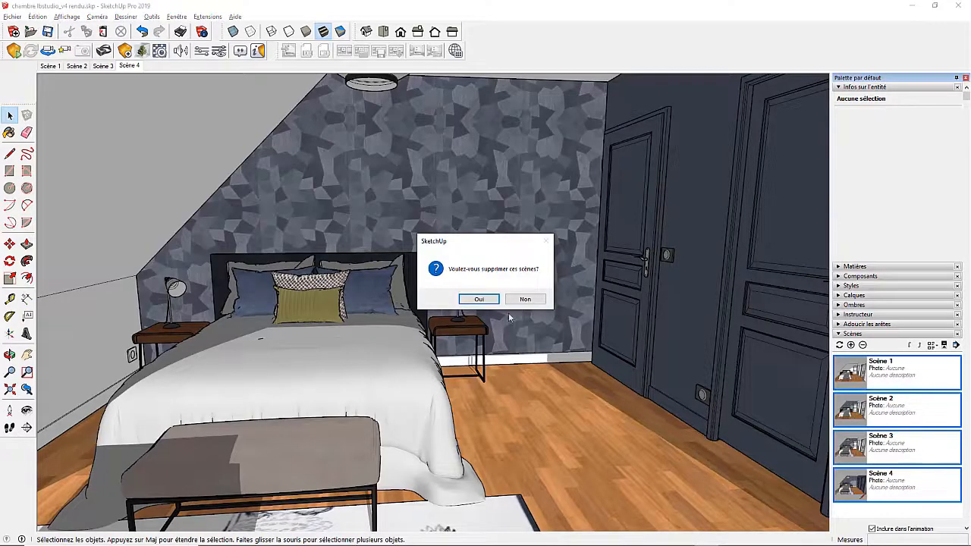
{"action": "left_click", "coordinate": [484, 300]}
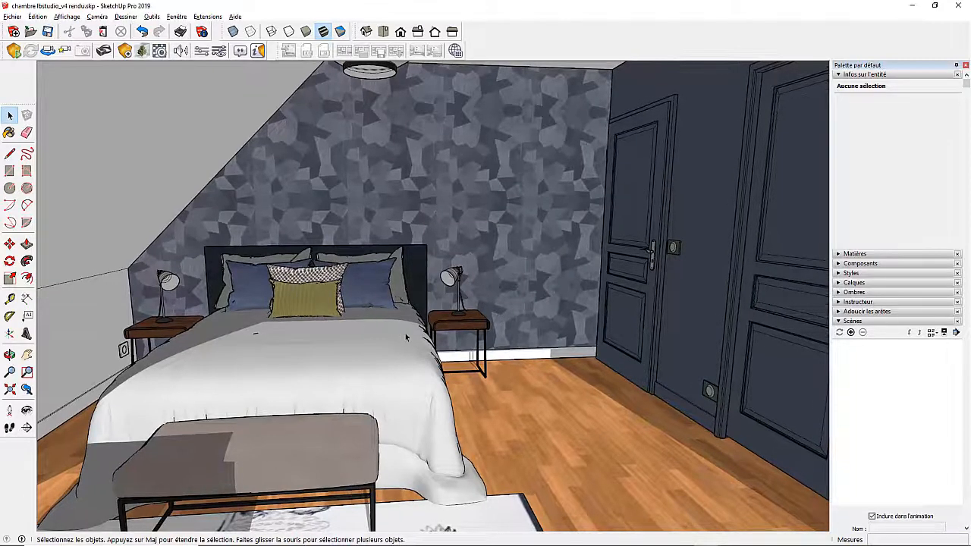
Hide the 00_toit layer to remove the flat roof from the bedroom model's display.
{"action": "middle_click_drag", "start_coordinate": [366, 339], "coordinate": [453, 339]}
{"action": "scroll", "coordinate": [421, 324], "scroll_direction": "up", "scroll_amount": 2}
{"action": "scroll", "coordinate": [442, 328], "scroll_direction": "up", "scroll_amount": 1}
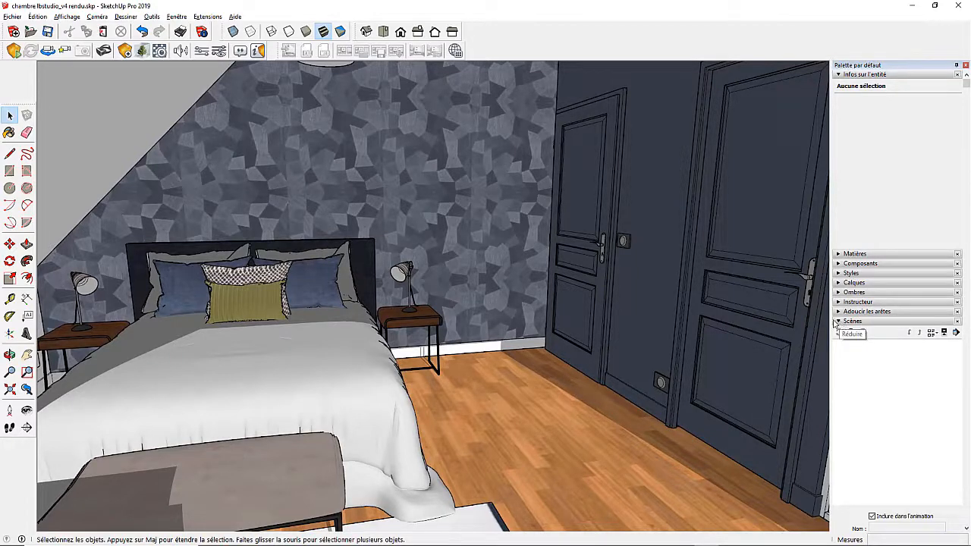
{"action": "left_click", "coordinate": [839, 283]}
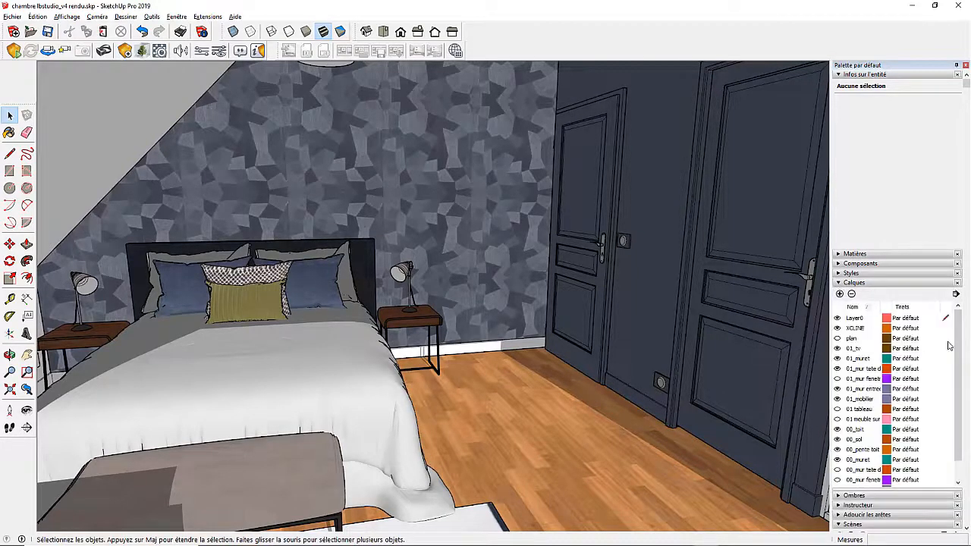
{"action": "scroll", "coordinate": [557, 314], "scroll_direction": "down", "scroll_amount": 5}
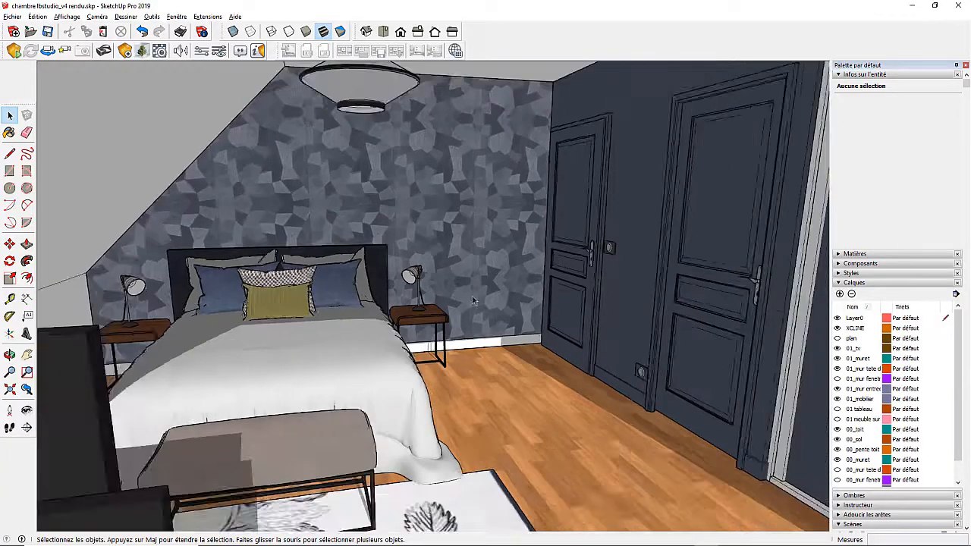
{"action": "middle_click_drag", "start_coordinate": [556, 315], "coordinate": [489, 347]}
{"action": "scroll", "coordinate": [427, 314], "scroll_direction": "down", "scroll_amount": 3}
{"action": "scroll", "coordinate": [353, 290], "scroll_direction": "down", "scroll_amount": 6}
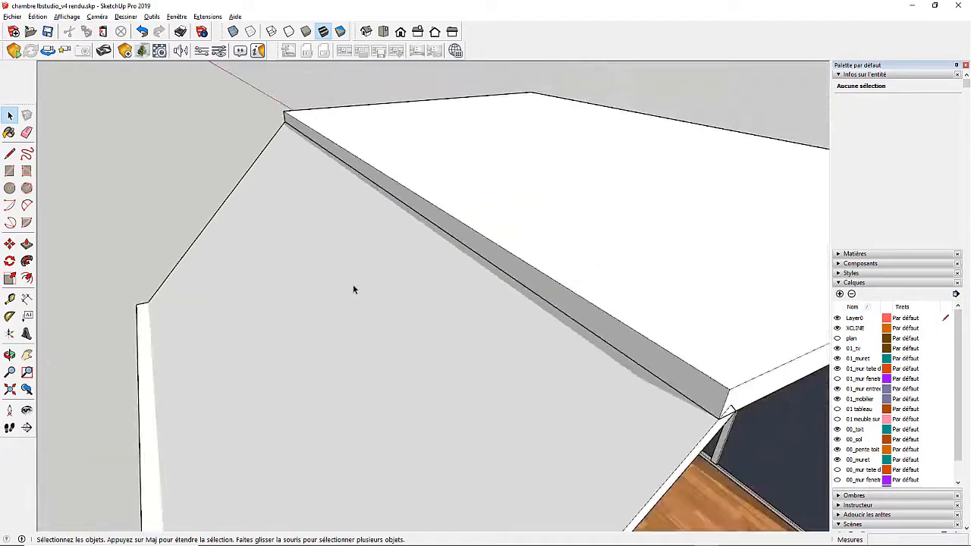
{"action": "middle_click_drag", "start_coordinate": [393, 283], "coordinate": [669, 431]}
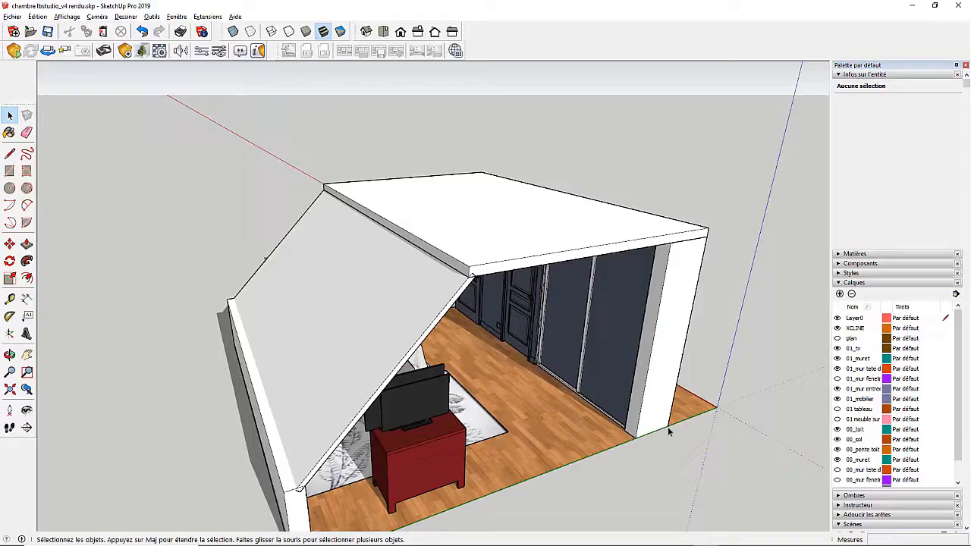
{"action": "left_click", "coordinate": [836, 431]}
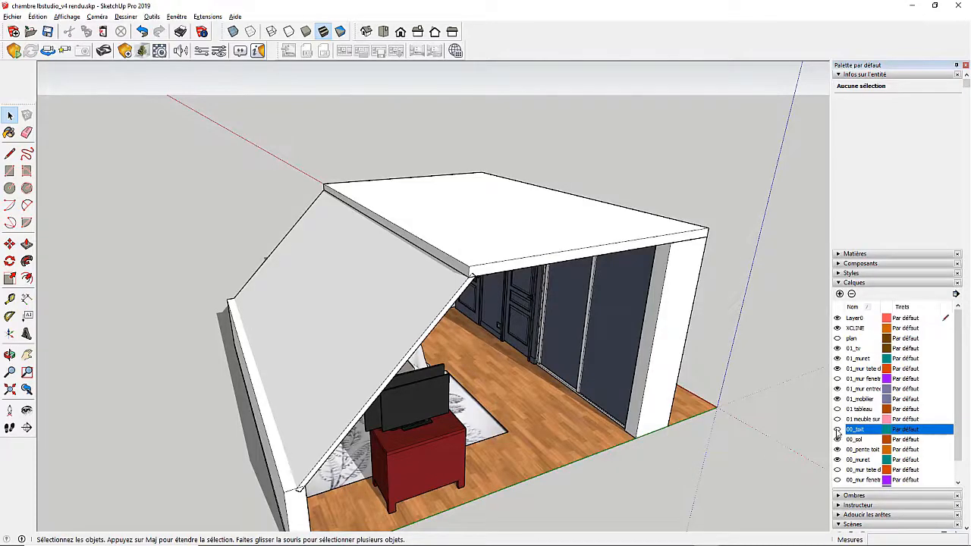
{"action": "left_click", "coordinate": [837, 430]}
Assign the red cabinet group under the television to the 00_mobilier layer.
{"action": "middle_click_drag", "start_coordinate": [489, 310], "coordinate": [346, 208]}
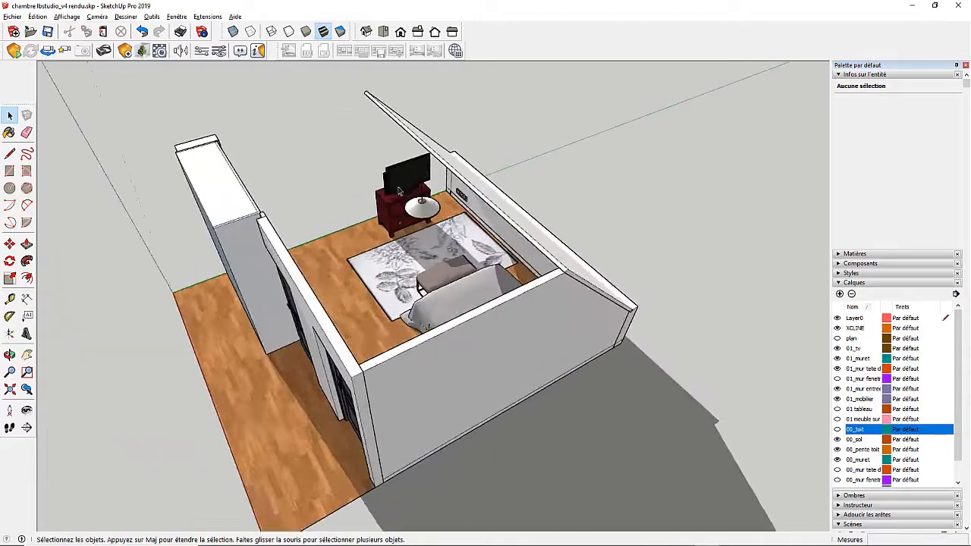
{"action": "scroll", "coordinate": [400, 191], "scroll_direction": "up", "scroll_amount": 3}
{"action": "middle_click_drag", "start_coordinate": [394, 187], "coordinate": [424, 218]}
{"action": "left_click", "coordinate": [386, 229]}
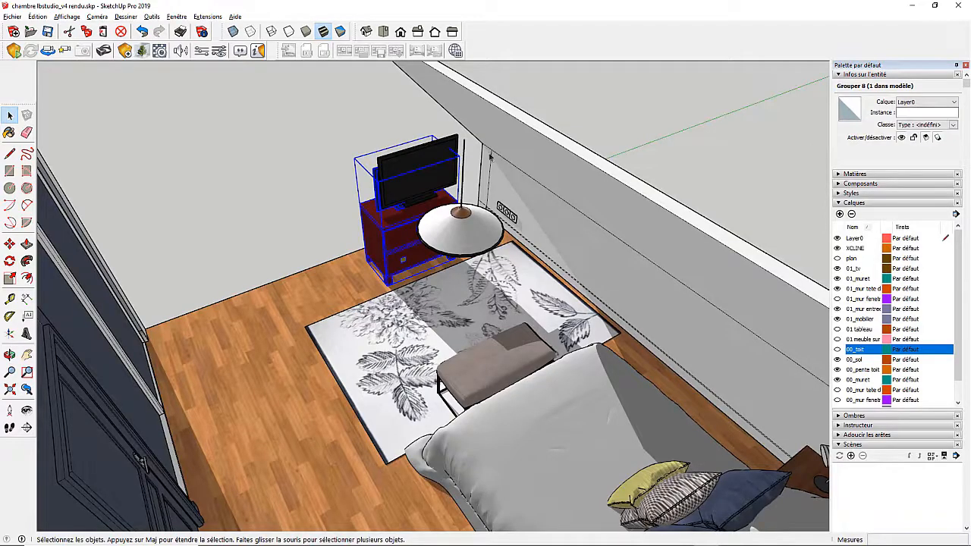
{"action": "left_click", "coordinate": [953, 104]}
{"action": "left_click", "coordinate": [925, 118]}
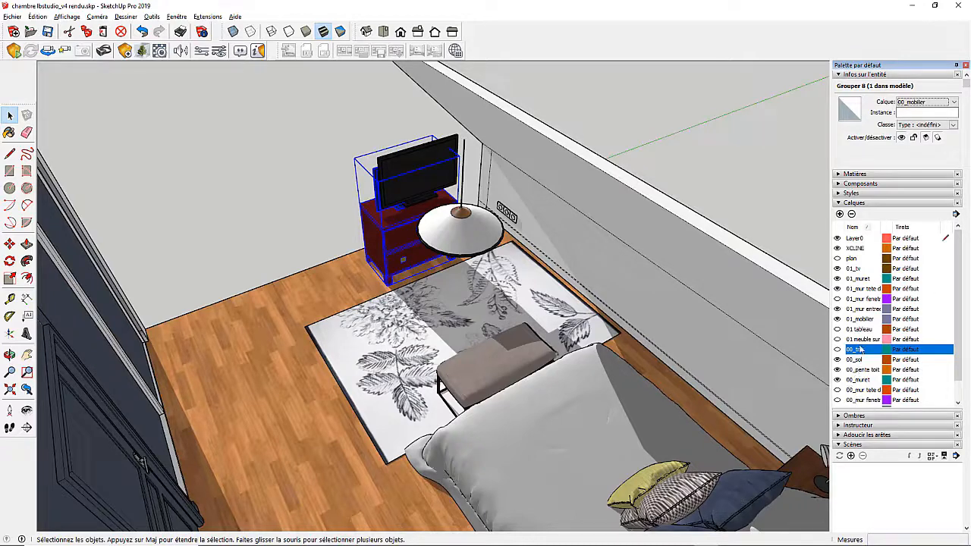
Hide the 00_mobilier layer.
{"action": "scroll", "coordinate": [858, 318], "scroll_direction": "down", "scroll_amount": 3}
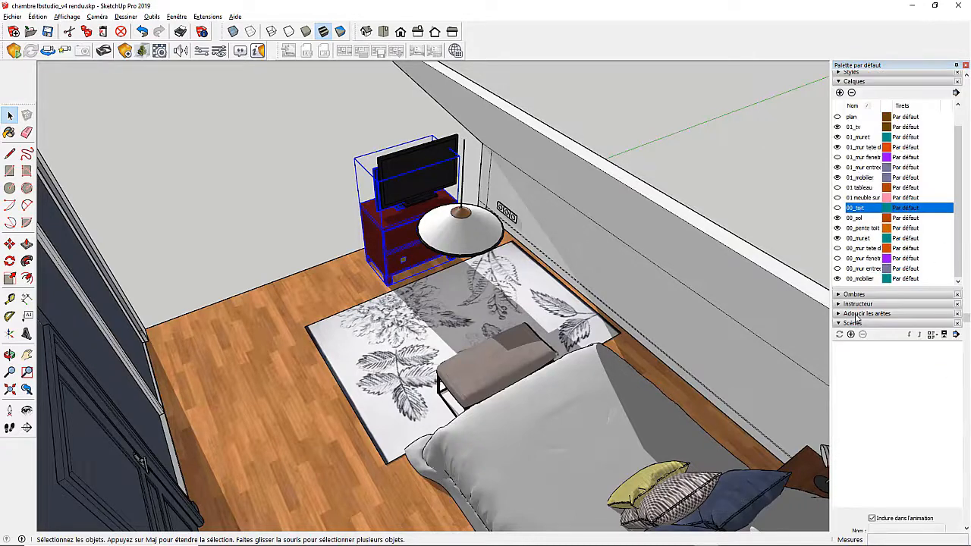
{"action": "left_click", "coordinate": [838, 279]}
{"action": "left_click", "coordinate": [838, 279]}
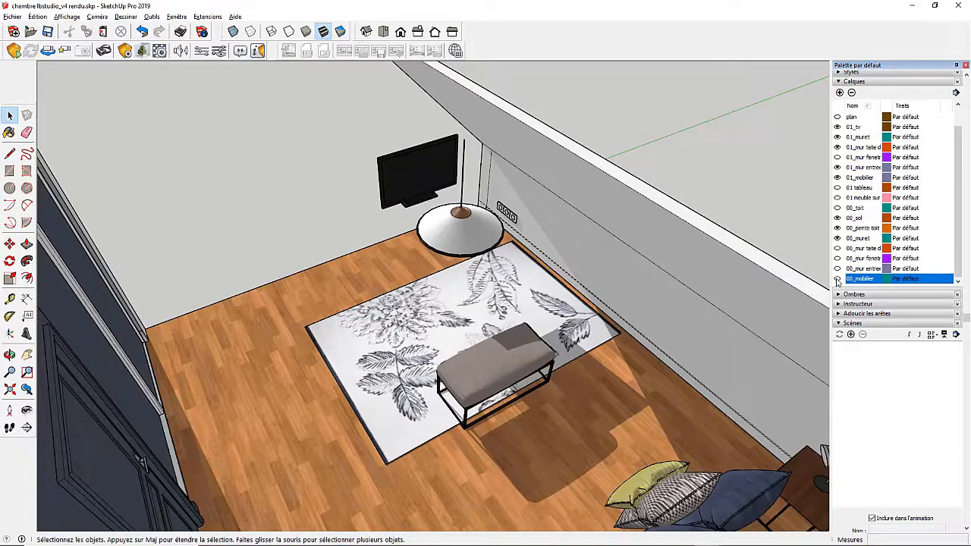
Show the 00_mobilier layer again and create a new layer named 00_meuble et tv.
{"action": "left_click", "coordinate": [838, 279]}
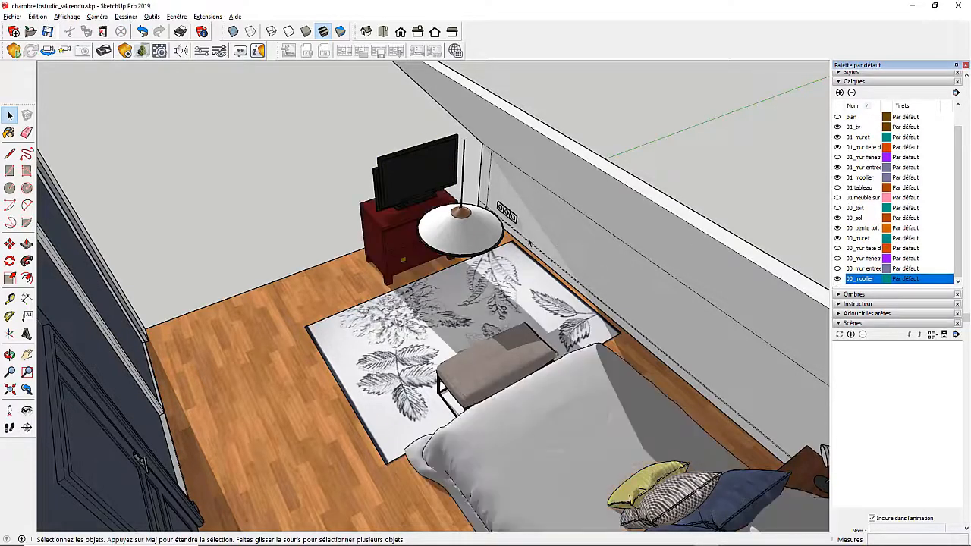
{"action": "left_click", "coordinate": [427, 157]}
{"action": "left_click", "coordinate": [374, 231]}
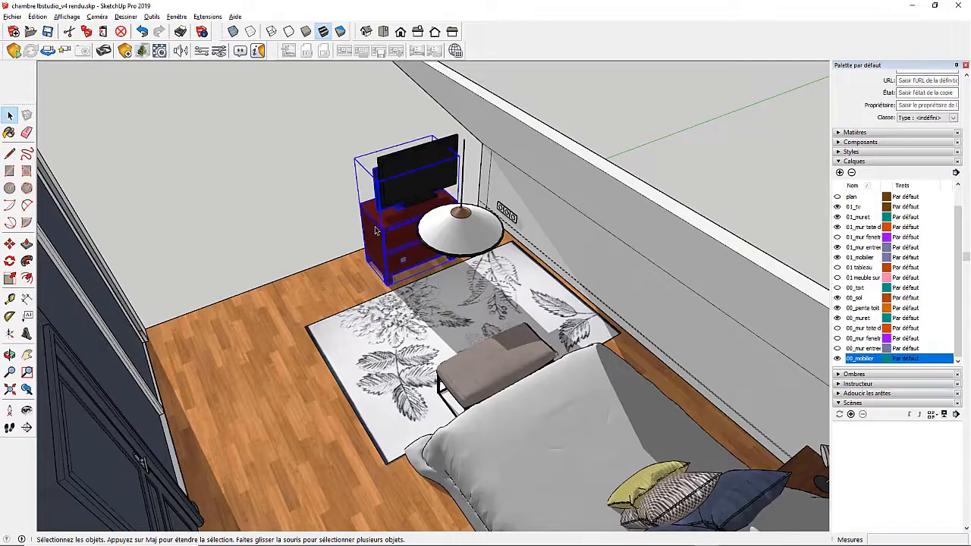
{"action": "left_click", "coordinate": [840, 92]}
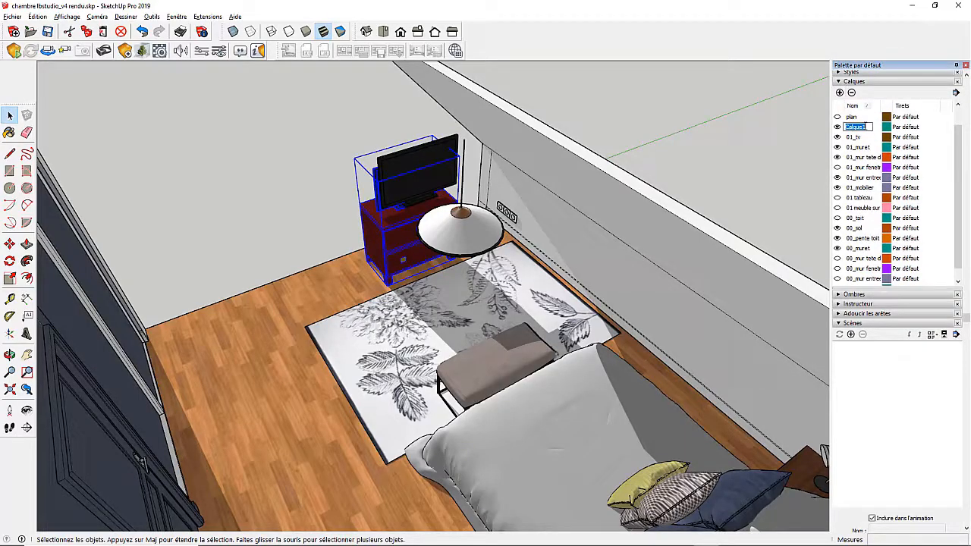
{"action": "type", "text": "00_meuble et tv"}
{"action": "key", "text": "Return"}
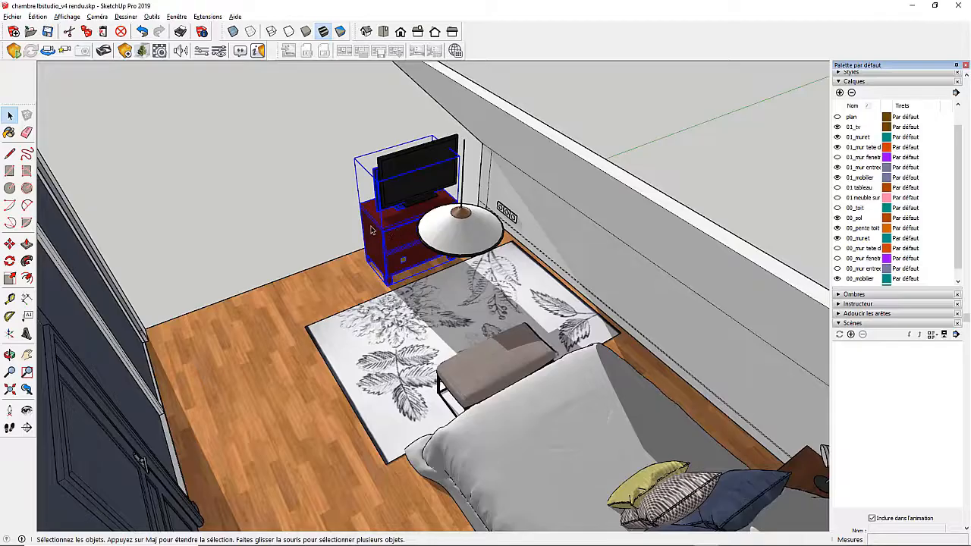
Assign the red cabinet group under the television to the 00_meuble et tv layer.
{"action": "right_click", "coordinate": [371, 227]}
{"action": "left_click", "coordinate": [396, 232]}
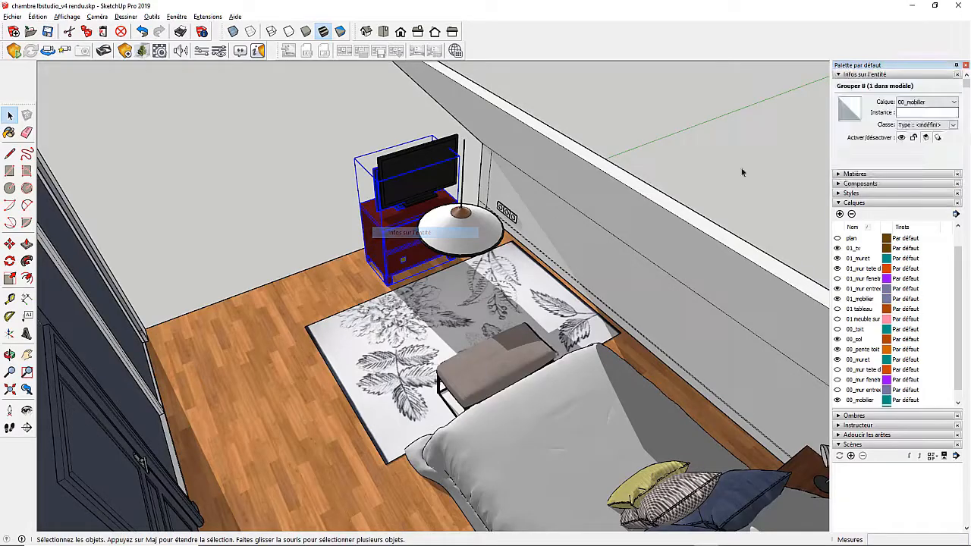
{"action": "left_click", "coordinate": [927, 102]}
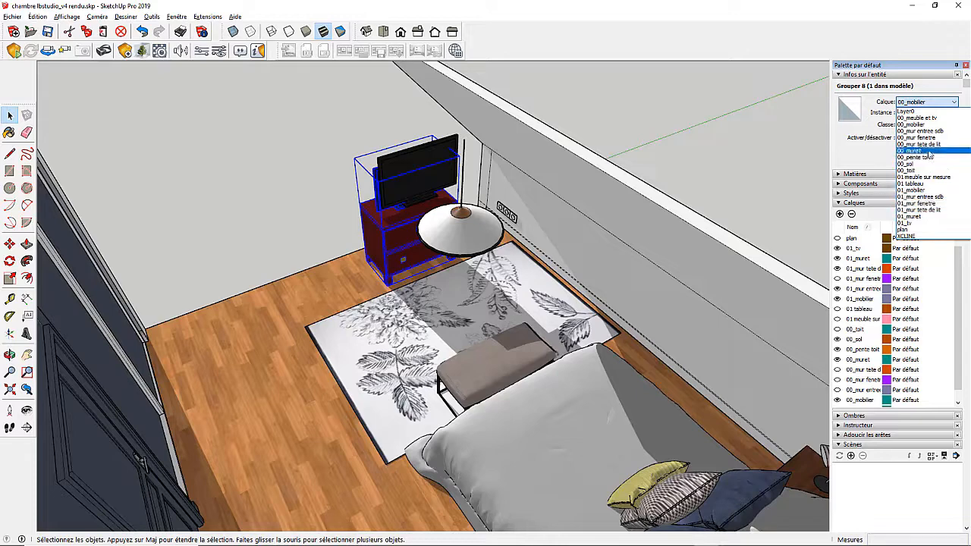
{"action": "left_click", "coordinate": [920, 119]}
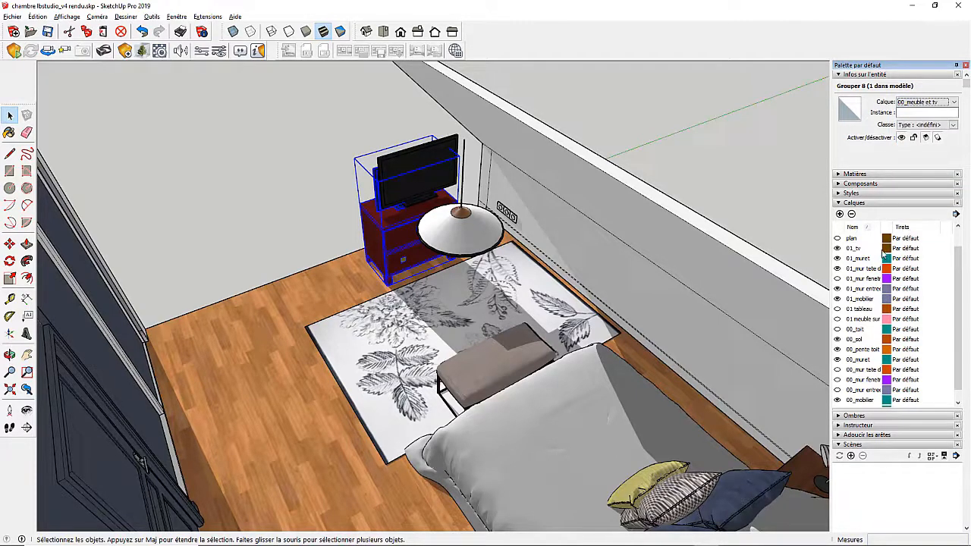
Hide the 00_meuble et tv layer to remove the old red cabinet from the display.
{"action": "left_click", "coordinate": [837, 380]}
{"action": "left_click", "coordinate": [838, 390]}
{"action": "scroll", "coordinate": [876, 359], "scroll_direction": "down", "scroll_amount": 2}
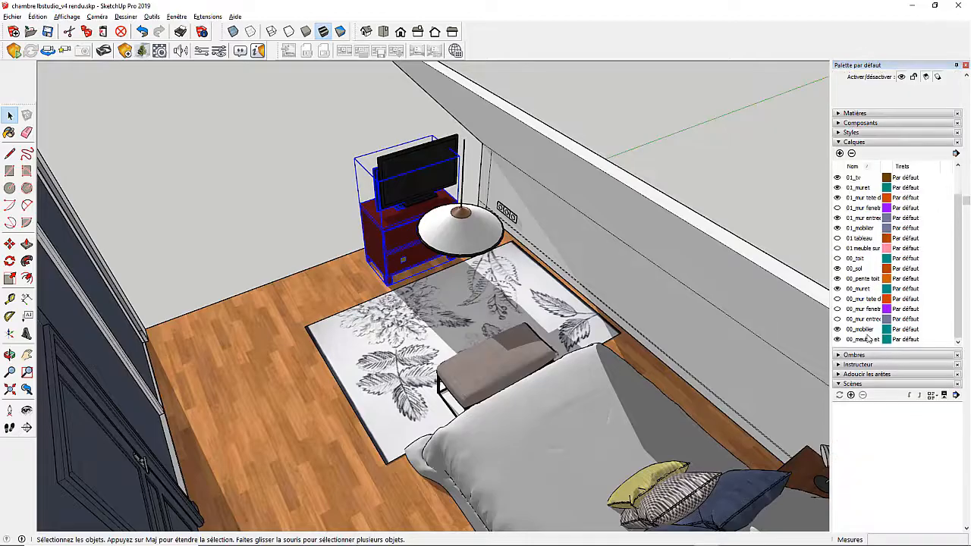
{"action": "left_click", "coordinate": [837, 340]}
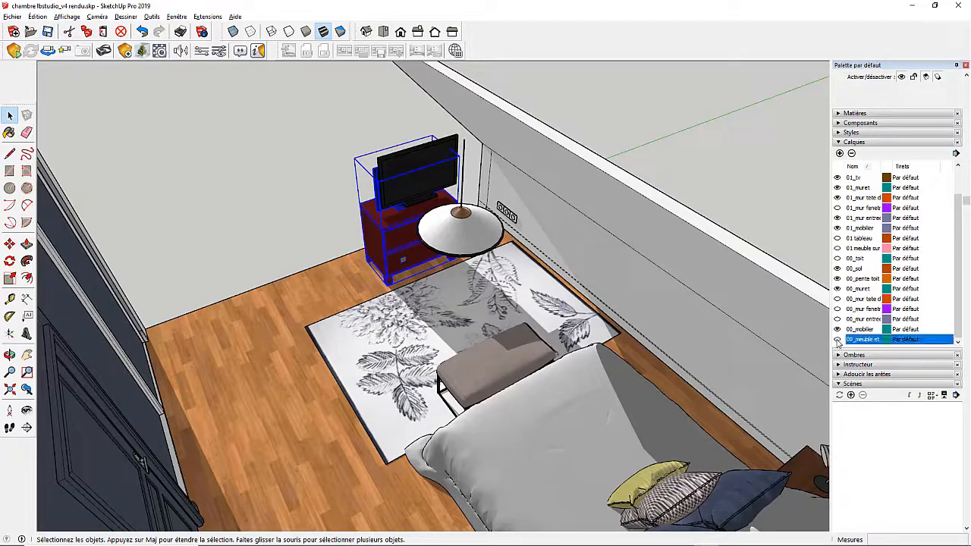
{"action": "left_click", "coordinate": [837, 340]}
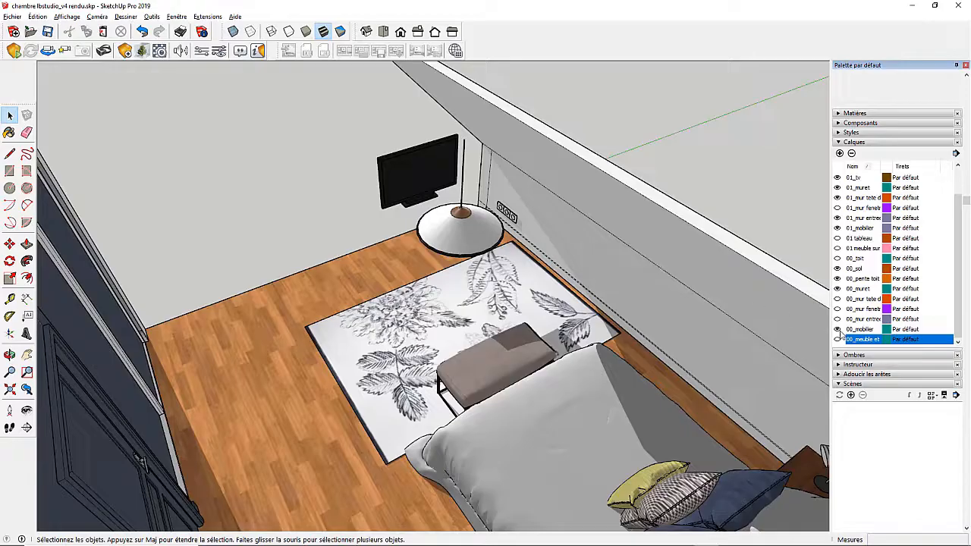
Show the 01 meuble sur mesure, 01 tableau and 01_mur fenetre layers.
{"action": "left_click", "coordinate": [837, 250]}
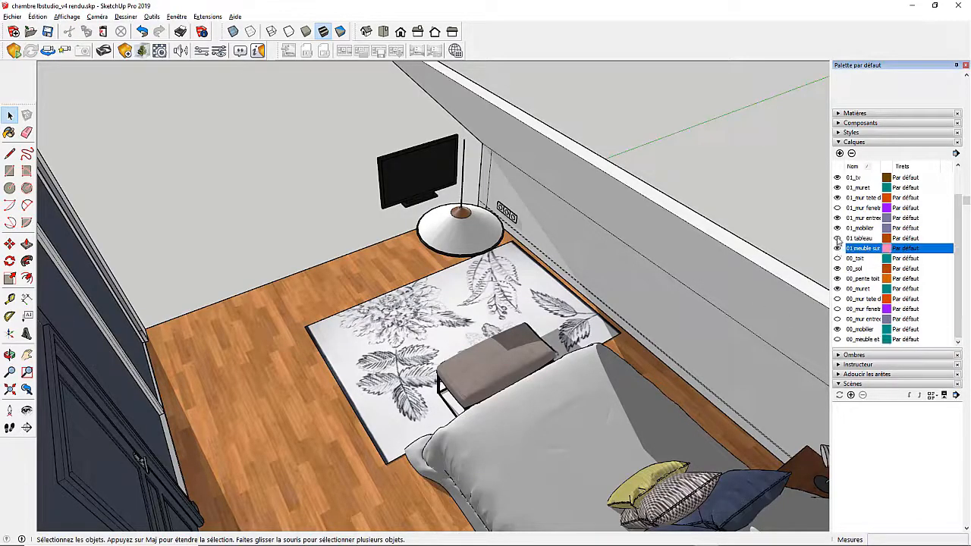
{"action": "left_click", "coordinate": [838, 238]}
{"action": "left_click", "coordinate": [838, 208]}
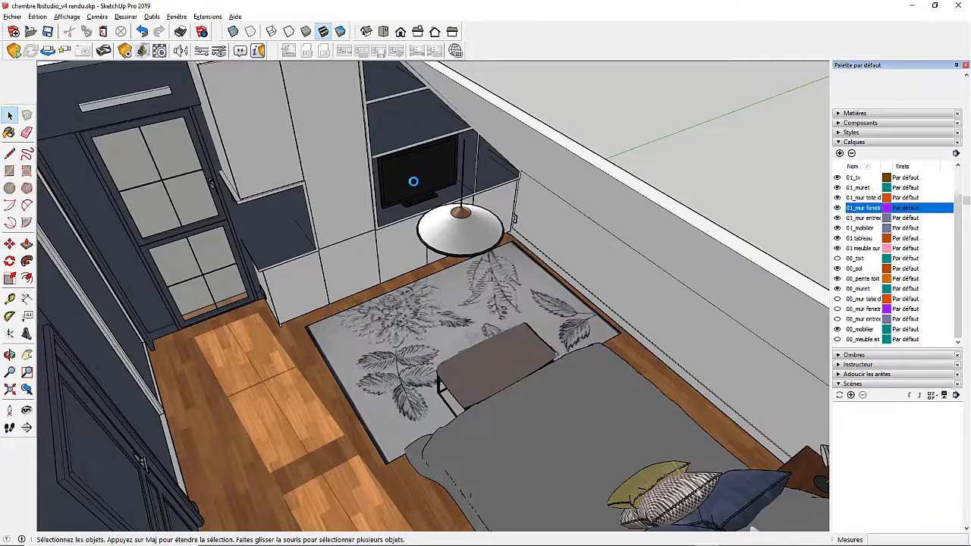
Position the camera inside the bedroom at standing eye height, facing the bed and the patterned headboard wall.
{"action": "middle_click_drag", "start_coordinate": [403, 174], "coordinate": [399, 109]}
{"action": "scroll", "coordinate": [414, 213], "scroll_direction": "up", "scroll_amount": 5}
{"action": "middle_click_drag", "start_coordinate": [414, 212], "coordinate": [367, 190]}
{"action": "scroll", "coordinate": [504, 200], "scroll_direction": "down", "scroll_amount": 8}
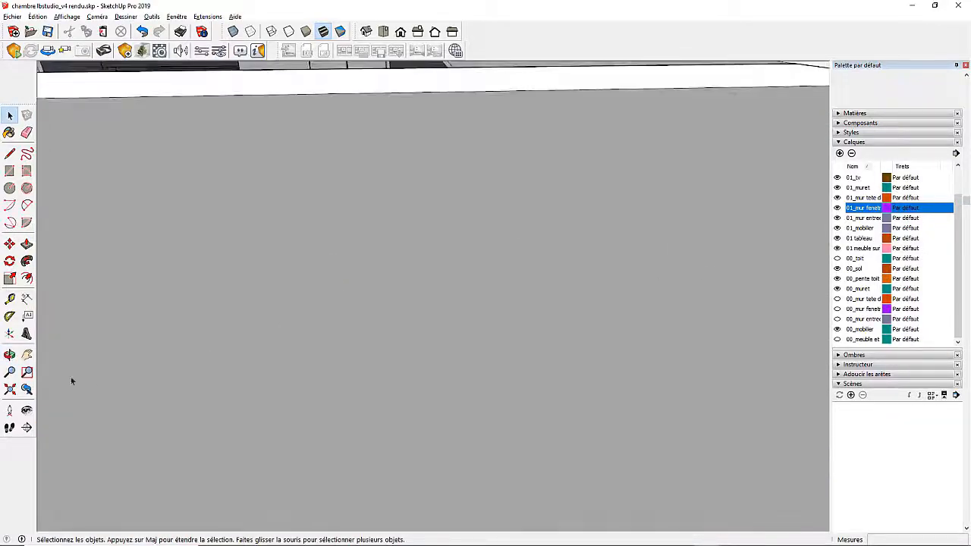
{"action": "left_click", "coordinate": [10, 389]}
{"action": "middle_click_drag", "start_coordinate": [404, 338], "coordinate": [420, 249]}
{"action": "scroll", "coordinate": [445, 380], "scroll_direction": "up", "scroll_amount": 3}
{"action": "scroll", "coordinate": [419, 245], "scroll_direction": "up", "scroll_amount": 3}
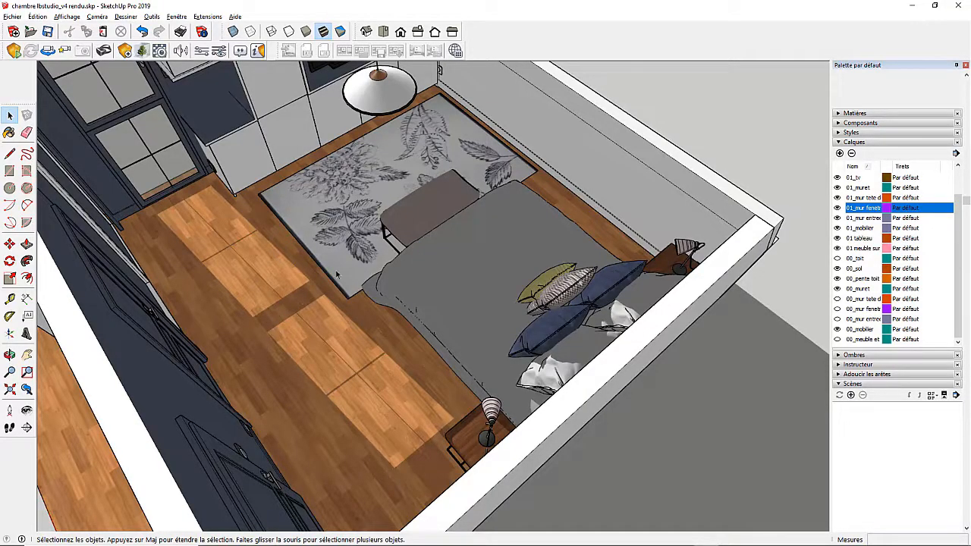
{"action": "middle_click_drag", "start_coordinate": [420, 251], "coordinate": [527, 266]}
{"action": "scroll", "coordinate": [599, 251], "scroll_direction": "down", "scroll_amount": 4}
{"action": "left_click", "coordinate": [9, 409]}
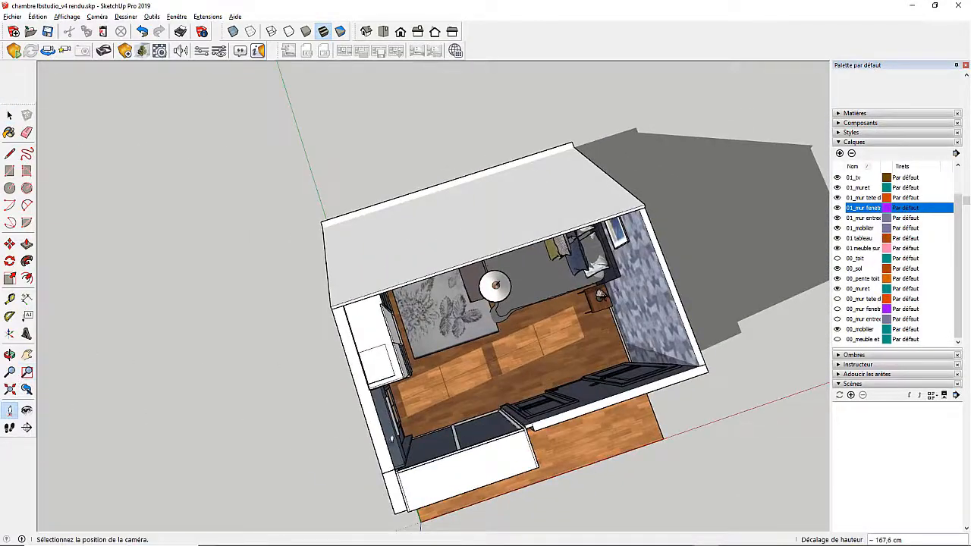
{"action": "left_click", "coordinate": [418, 429]}
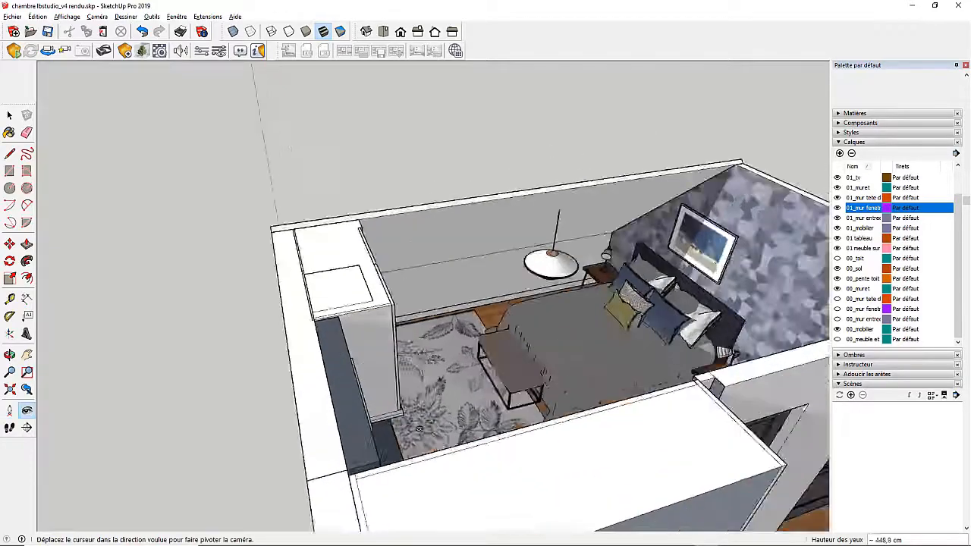
{"action": "left_click_drag", "start_coordinate": [401, 387], "coordinate": [633, 421]}
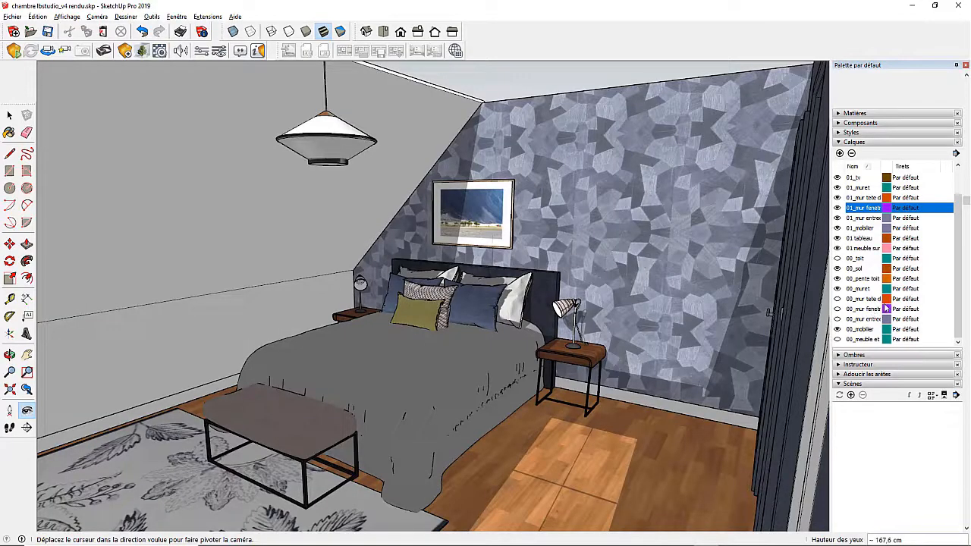
Show the 00_toit layer and save the current bedroom view as a new scene.
{"action": "left_click", "coordinate": [838, 259]}
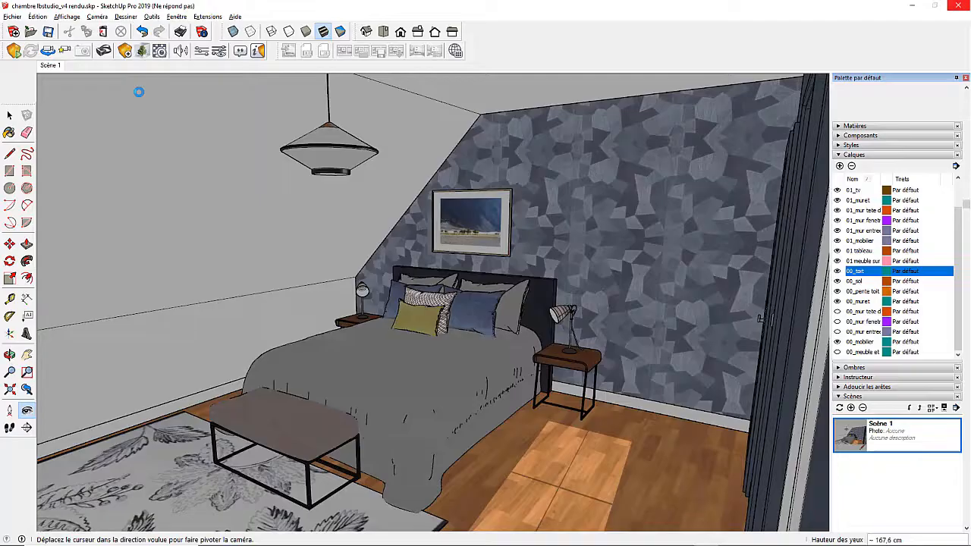
Arrange the SketchUp and Enscape windows side by side and synchronise the Enscape view with the model.
{"action": "left_click", "coordinate": [936, 6]}
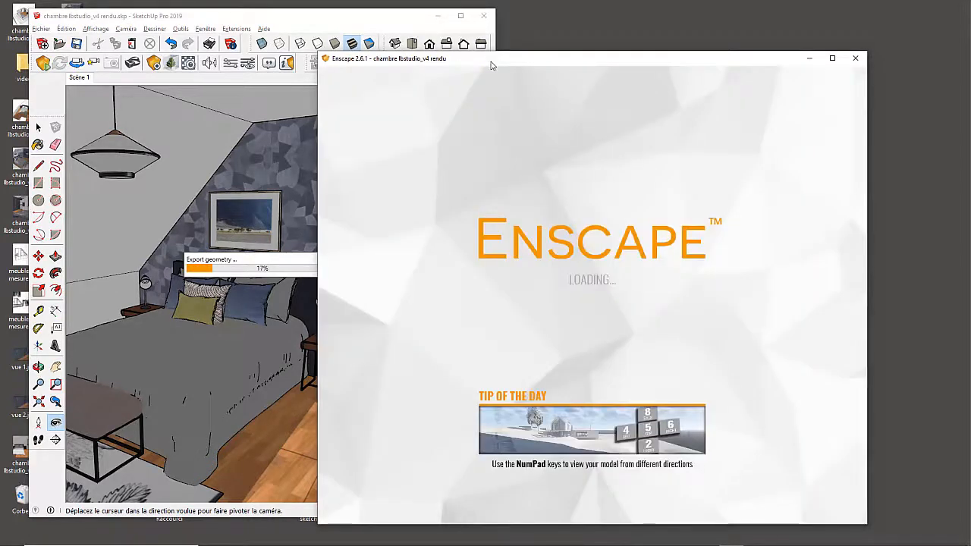
{"action": "left_click_drag", "start_coordinate": [490, 61], "coordinate": [602, 24]}
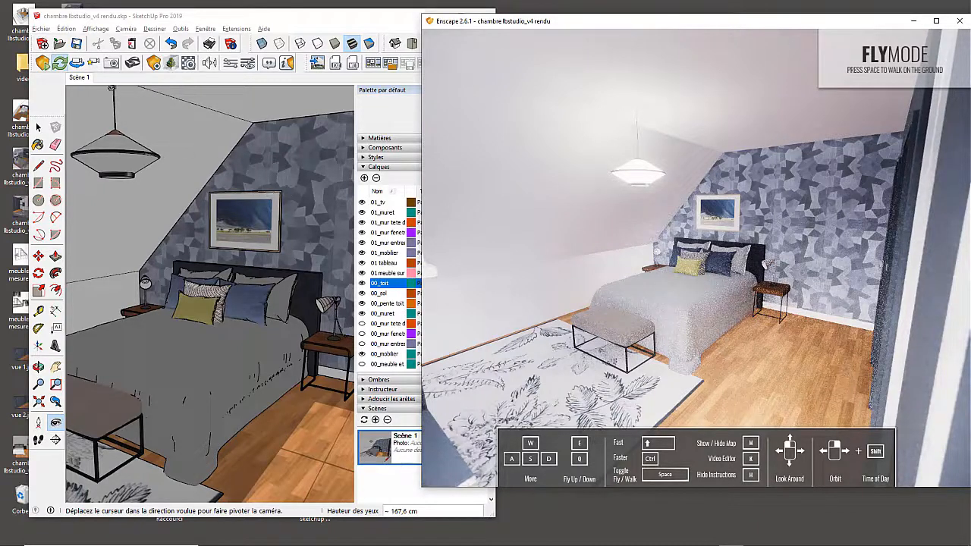
{"action": "left_click", "coordinate": [77, 67]}
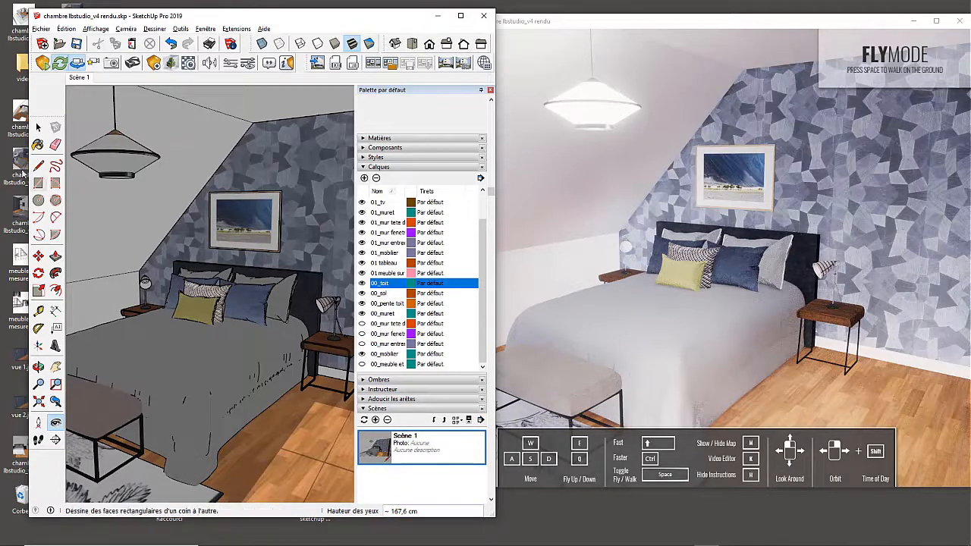
Maximise SketchUp, open the nested shade group of the front bedside lamp for editing and select its circular inner face.
{"action": "left_click", "coordinate": [39, 128]}
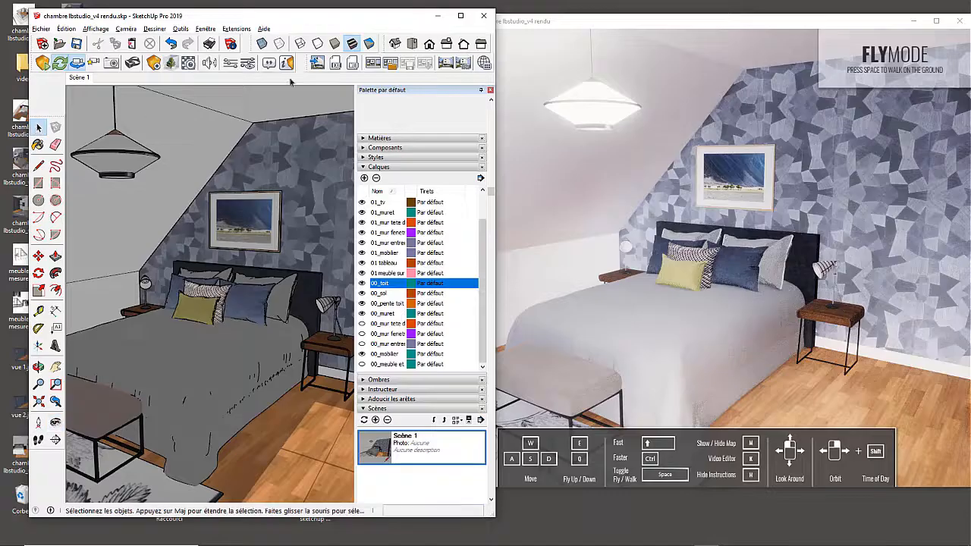
{"action": "left_click", "coordinate": [459, 16]}
{"action": "scroll", "coordinate": [562, 322], "scroll_direction": "up", "scroll_amount": 3}
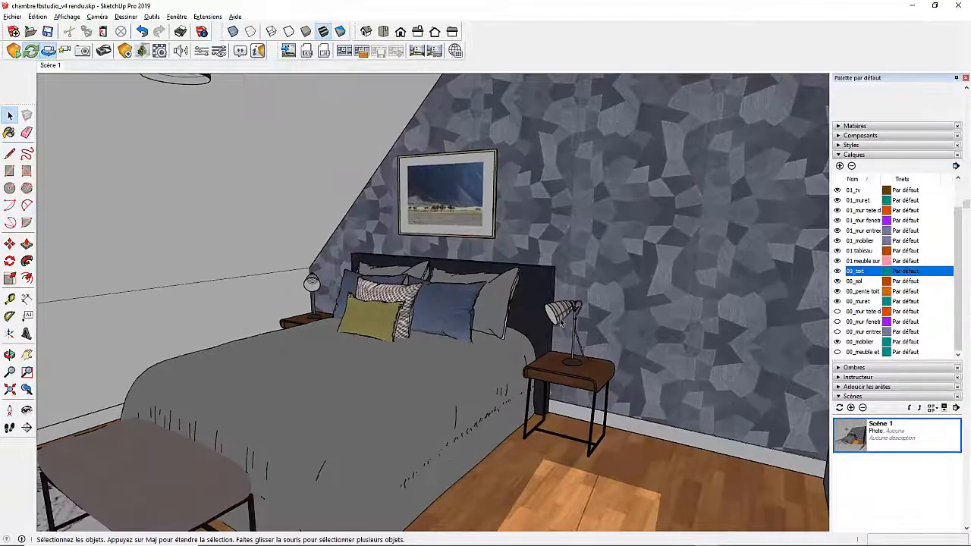
{"action": "scroll", "coordinate": [561, 322], "scroll_direction": "up", "scroll_amount": 10}
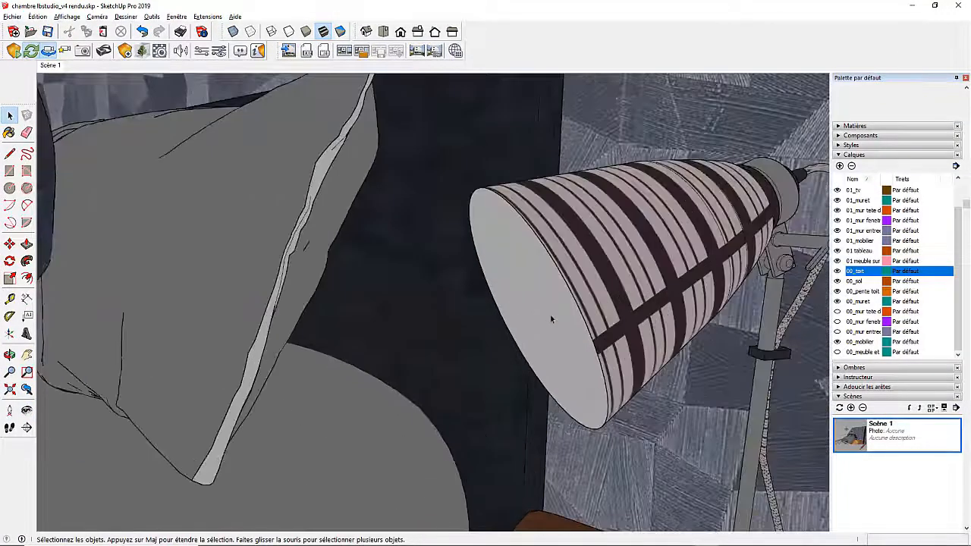
{"action": "middle_click_drag", "start_coordinate": [551, 319], "coordinate": [629, 255]}
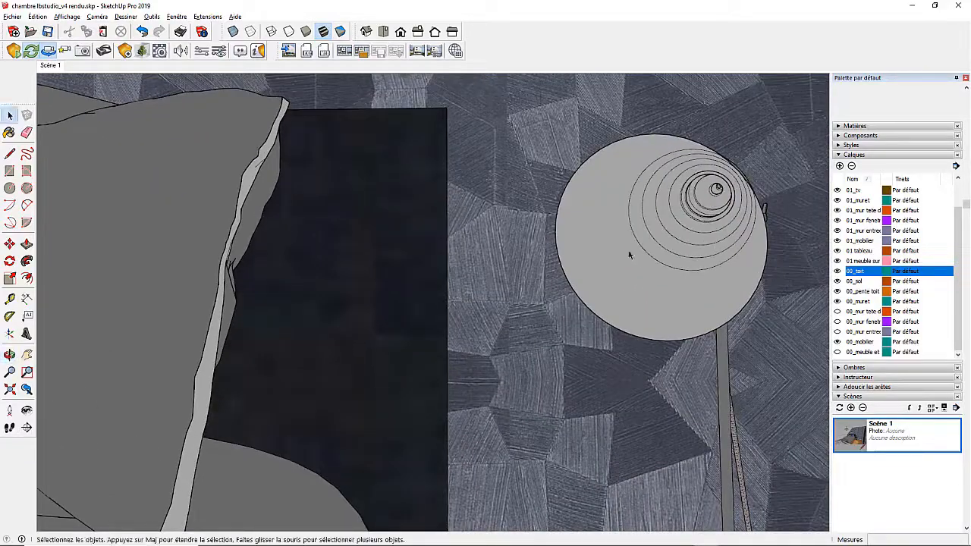
{"action": "double_click", "coordinate": [618, 237]}
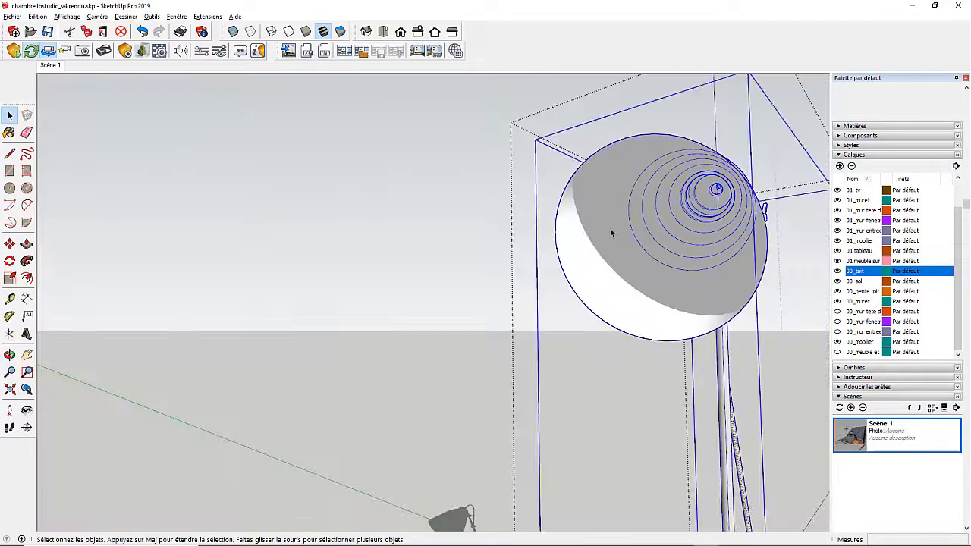
{"action": "left_click", "coordinate": [605, 225]}
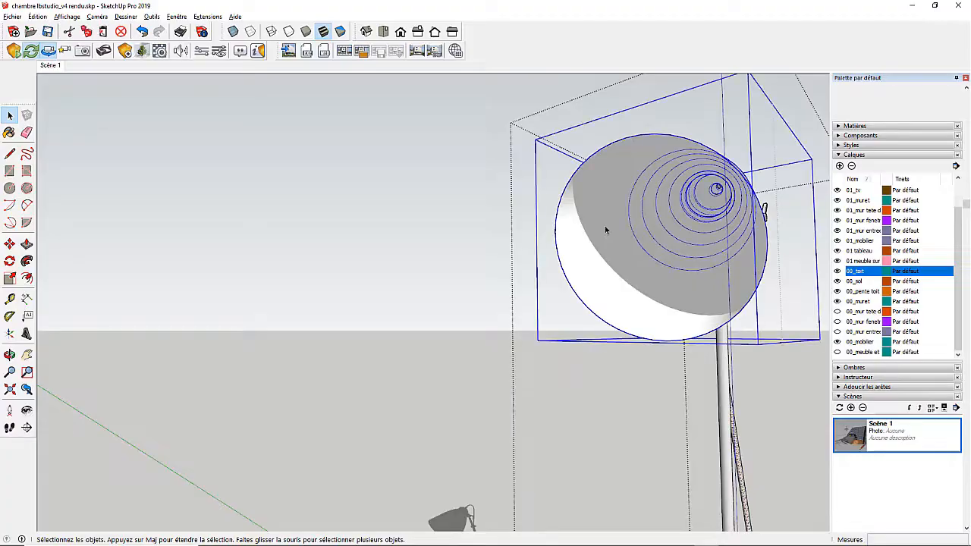
{"action": "double_click", "coordinate": [604, 221]}
{"action": "left_click", "coordinate": [603, 222]}
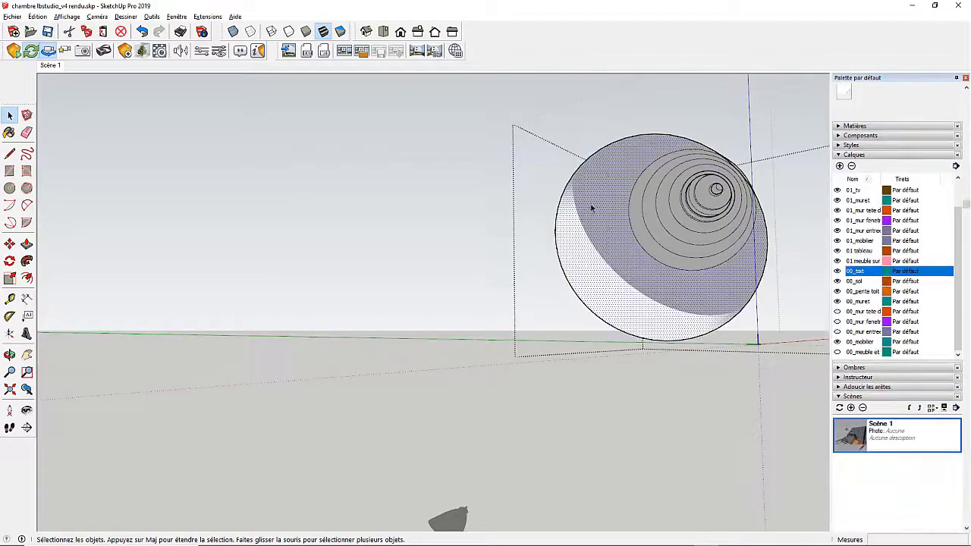
Paint the selected face inside the bedside lamp's shade with the in-model material light spot meuble emissive.
{"action": "left_click", "coordinate": [9, 132]}
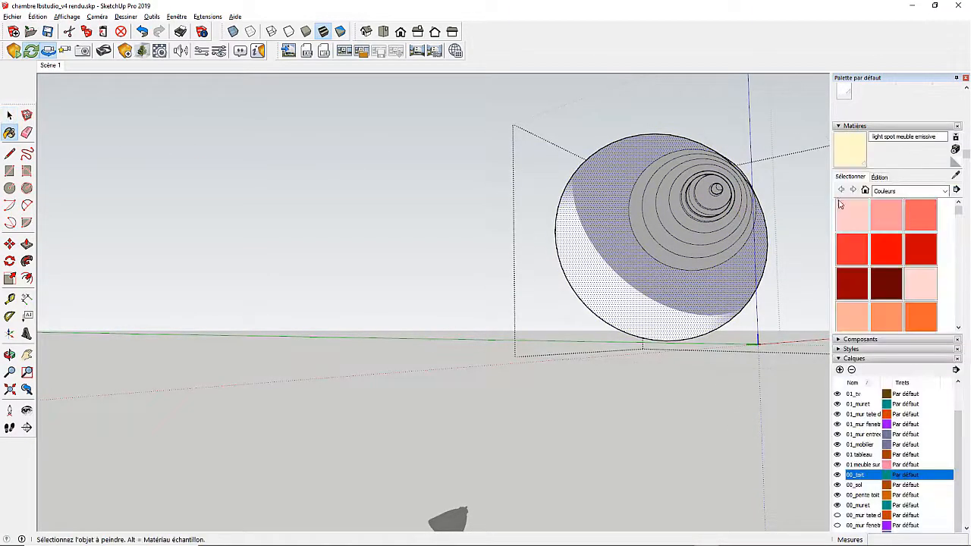
{"action": "left_click", "coordinate": [864, 190]}
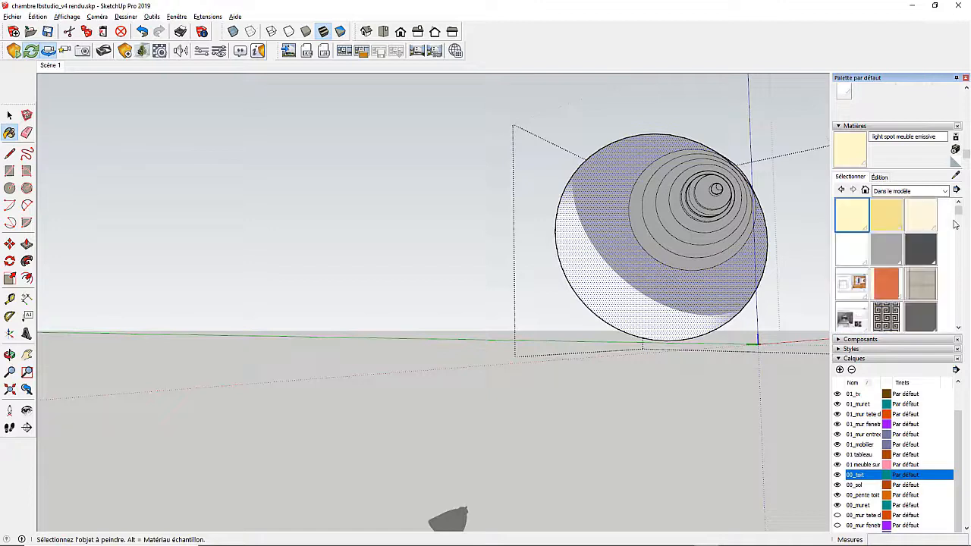
{"action": "left_click_drag", "start_coordinate": [959, 212], "coordinate": [960, 277]}
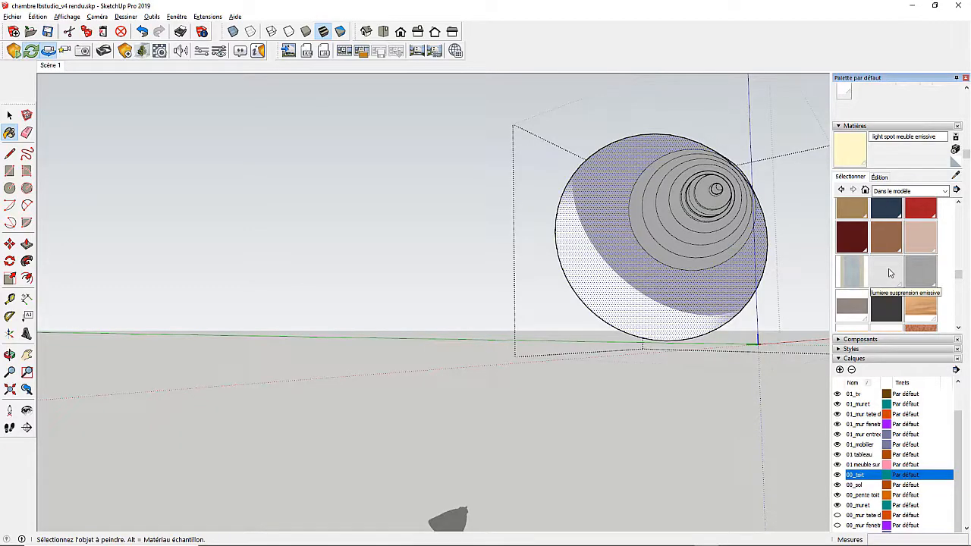
{"action": "left_click", "coordinate": [889, 272]}
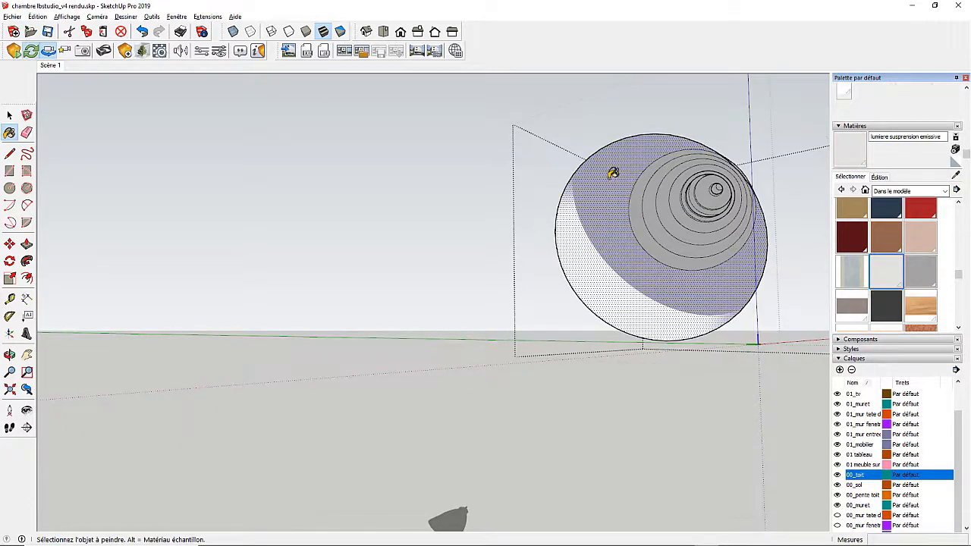
{"action": "left_click_drag", "start_coordinate": [960, 276], "coordinate": [959, 209]}
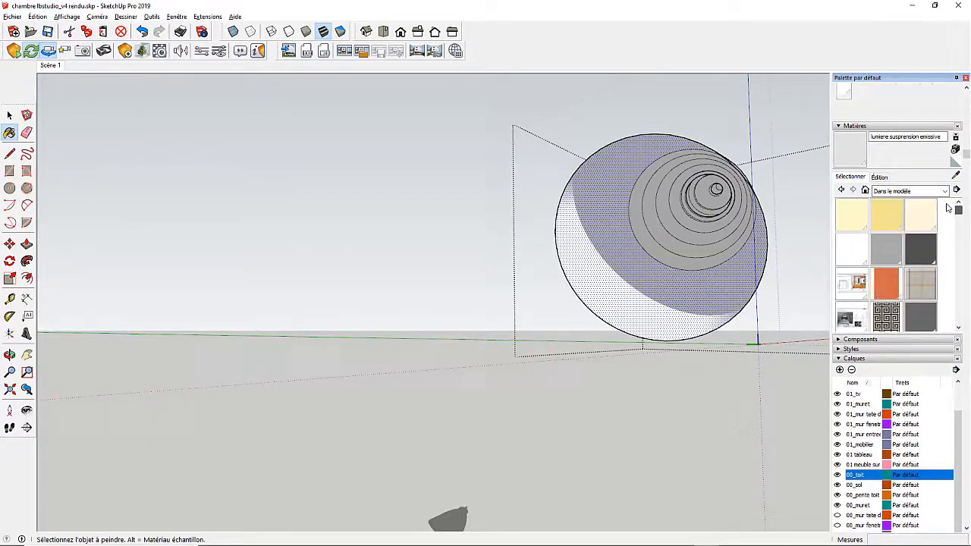
{"action": "left_click", "coordinate": [849, 216]}
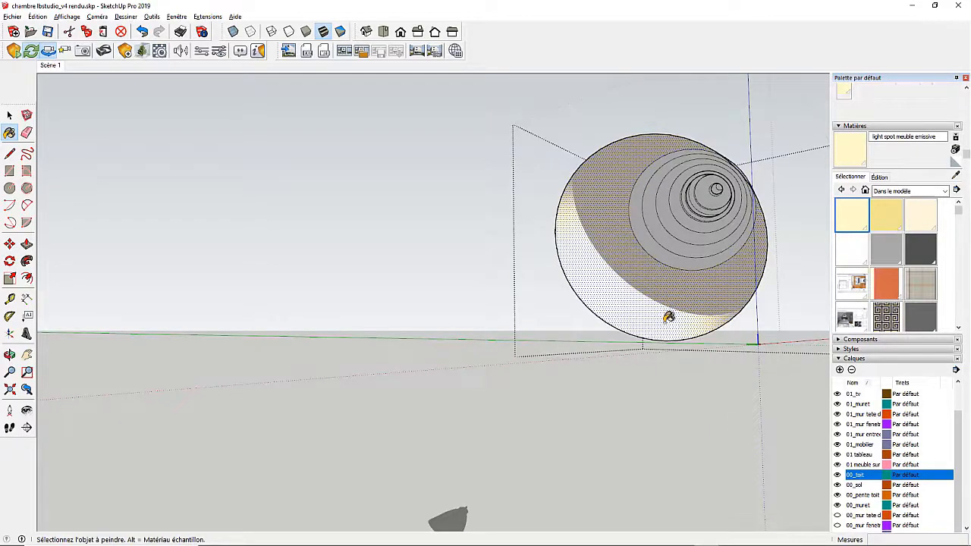
{"action": "left_click", "coordinate": [11, 115]}
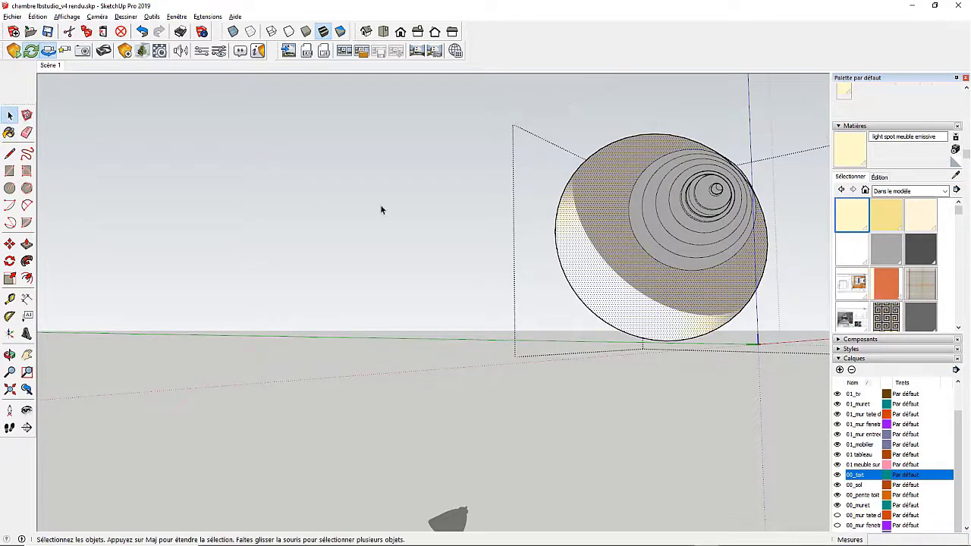
Leave the bedside lamp's group, recall Scène 1 and place the reduced SketchUp window beside the Enscape render.
{"action": "left_click", "coordinate": [381, 210]}
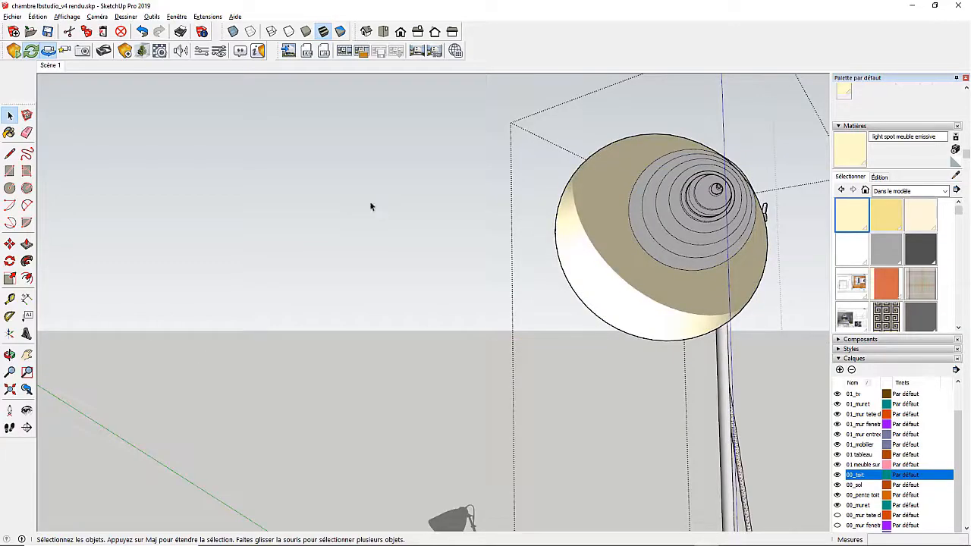
{"action": "left_click", "coordinate": [51, 66]}
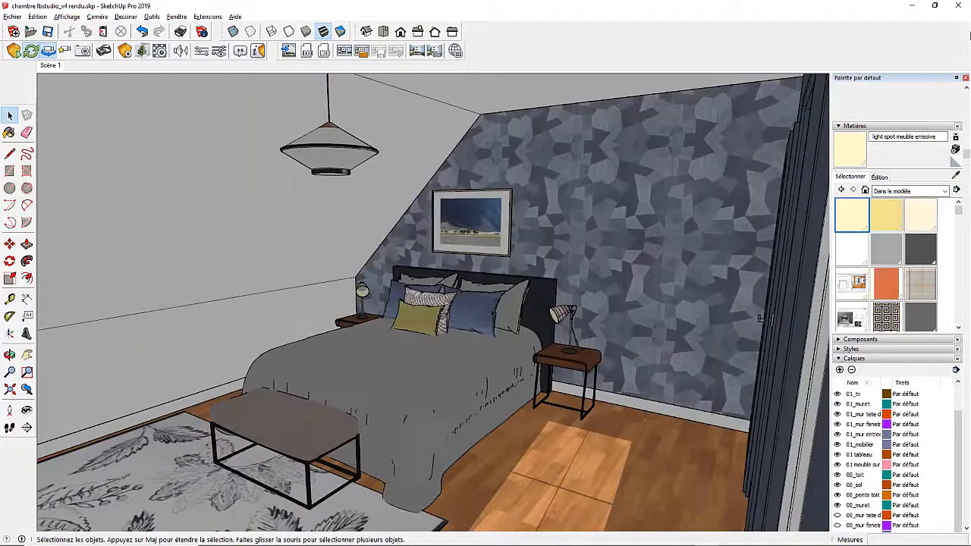
{"action": "left_click", "coordinate": [935, 6]}
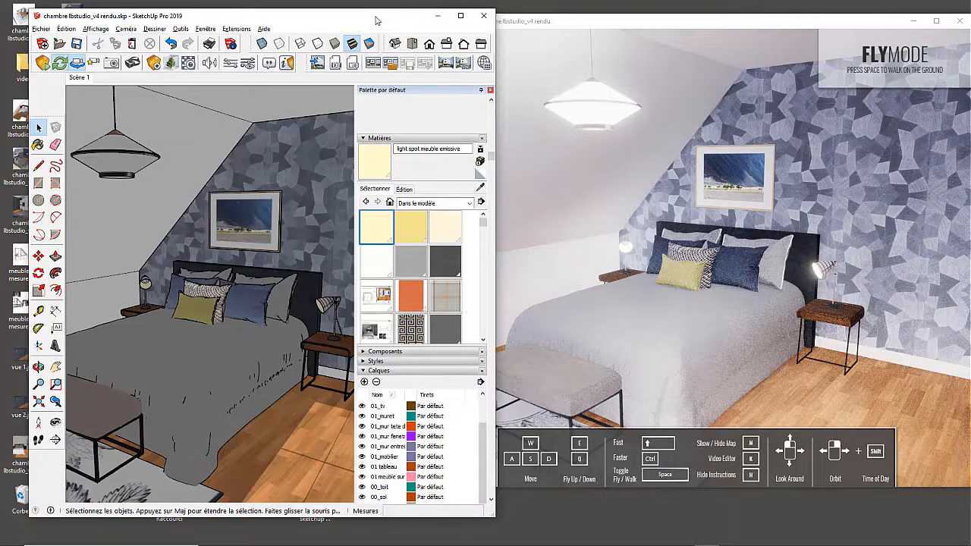
{"action": "left_click_drag", "start_coordinate": [376, 20], "coordinate": [342, 15]}
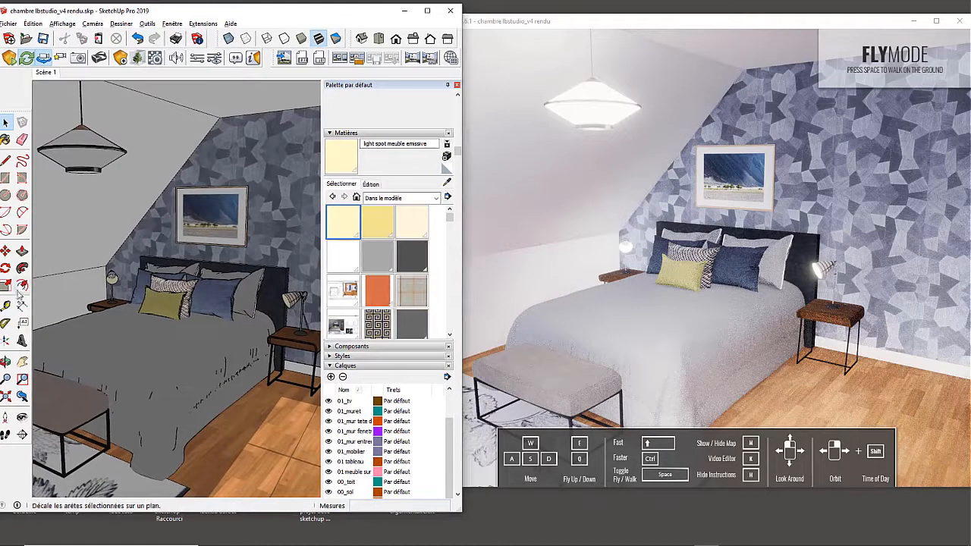
Sample the floor's parquet bois chene material and set its Enscape roughness to 52.6%.
{"action": "left_click", "coordinate": [6, 140]}
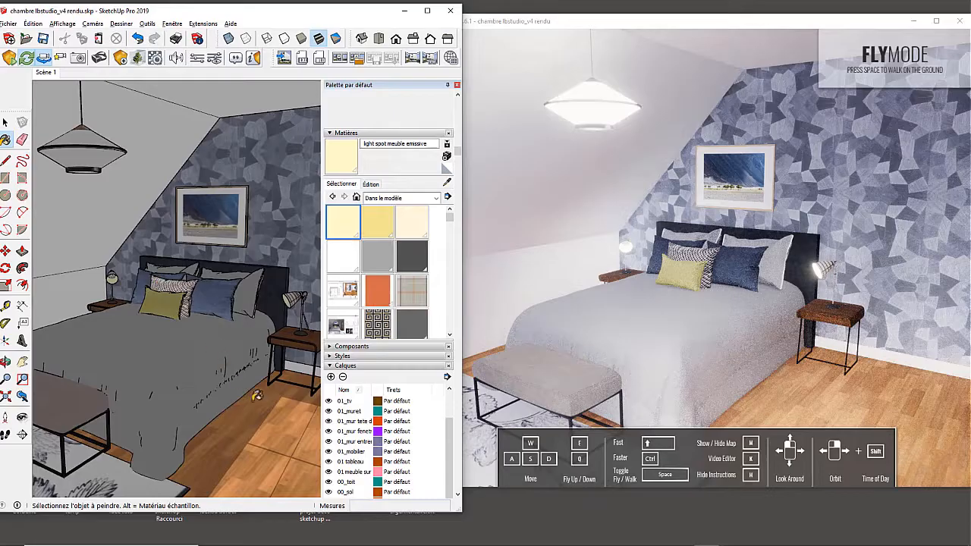
{"action": "key", "text": "alt"}
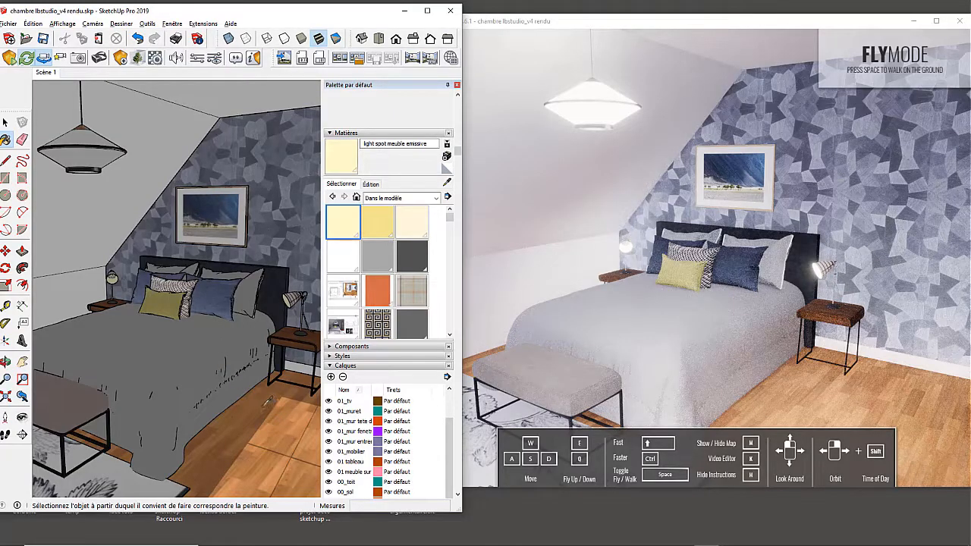
{"action": "left_click", "coordinate": [270, 405], "text": "alt"}
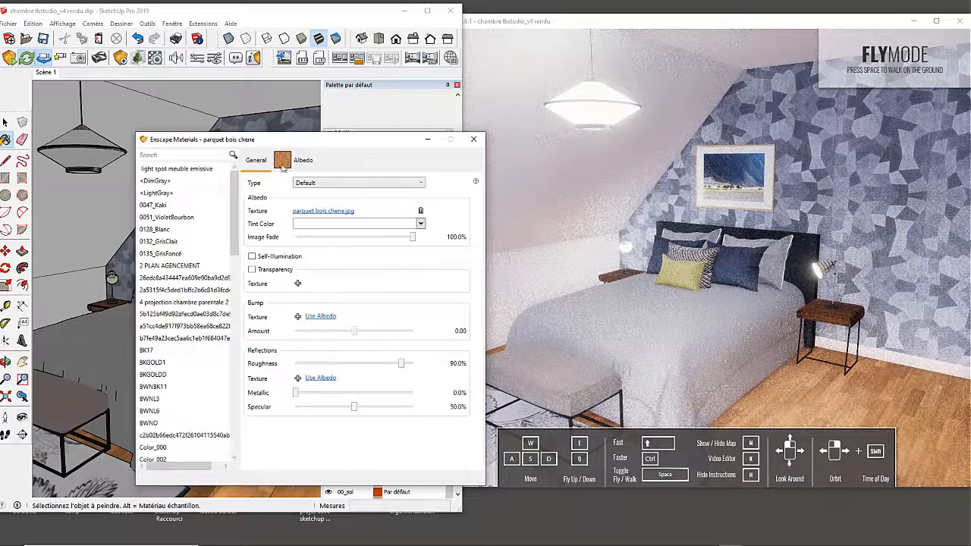
{"action": "mouse_move", "coordinate": [300, 144]}
{"action": "left_mouse_down"}
{"action": "mouse_move", "coordinate": [289, 100]}
{"action": "mouse_move", "coordinate": [255, 71]}
{"action": "left_mouse_up"}
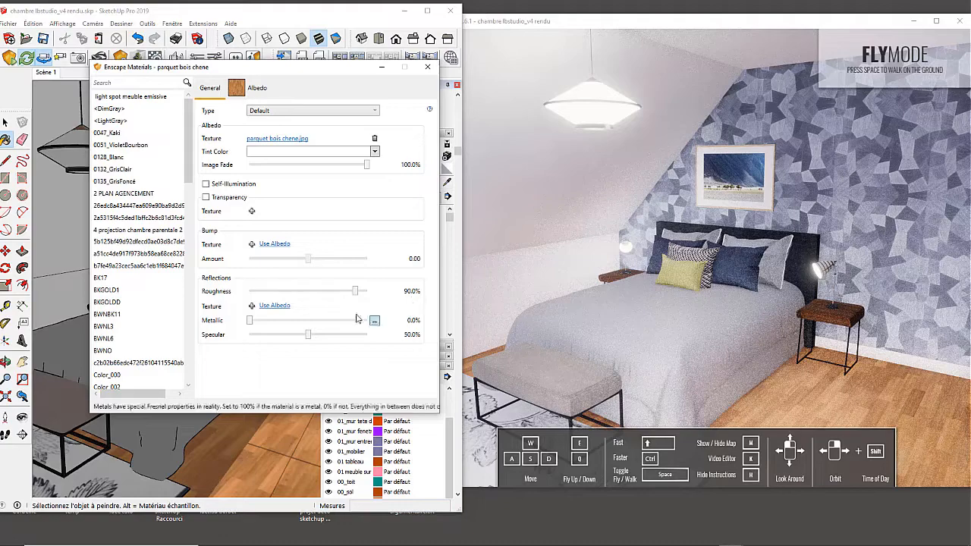
{"action": "left_click_drag", "start_coordinate": [352, 295], "coordinate": [311, 295]}
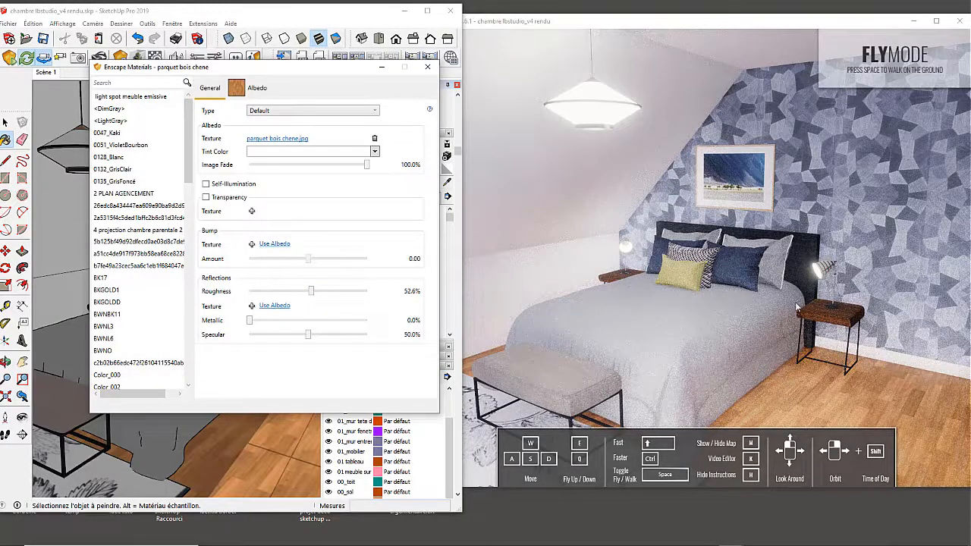
{"action": "left_click", "coordinate": [427, 67]}
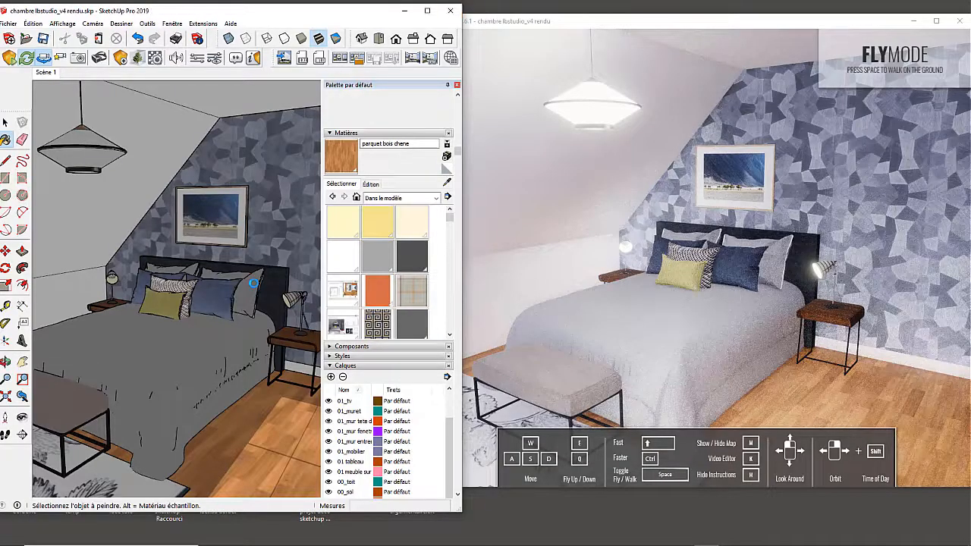
Maximise SketchUp, position the camera on the floor beside the front bedside table and turn it towards the TV wall.
{"action": "left_click", "coordinate": [427, 13]}
{"action": "left_click", "coordinate": [11, 410]}
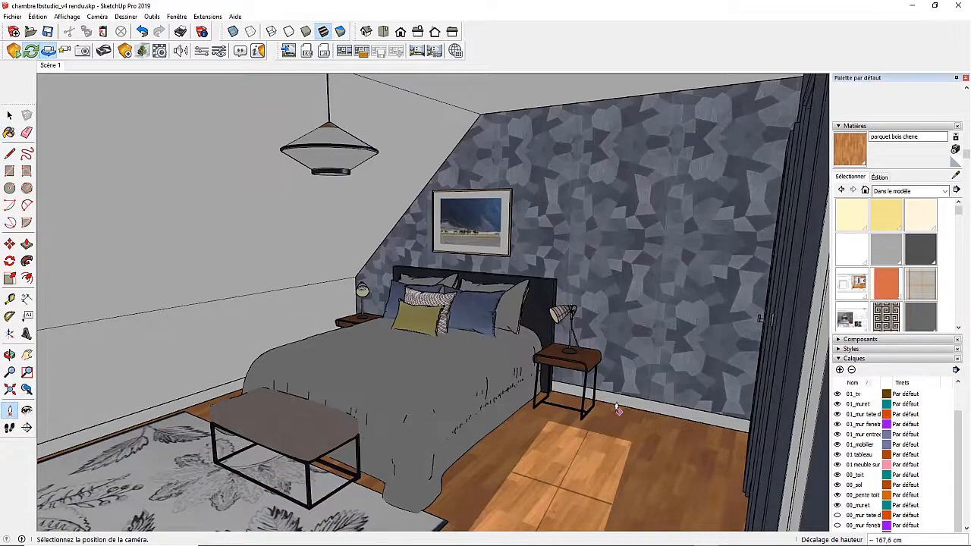
{"action": "left_click", "coordinate": [612, 410]}
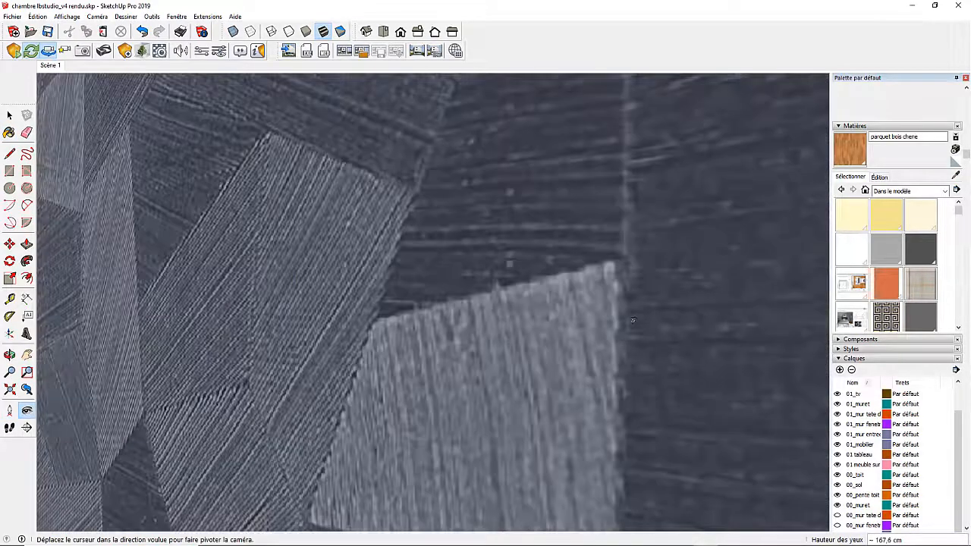
{"action": "left_click_drag", "start_coordinate": [627, 309], "coordinate": [394, 309]}
{"action": "left_click_drag", "start_coordinate": [505, 306], "coordinate": [68, 384]}
{"action": "left_click_drag", "start_coordinate": [654, 333], "coordinate": [500, 329]}
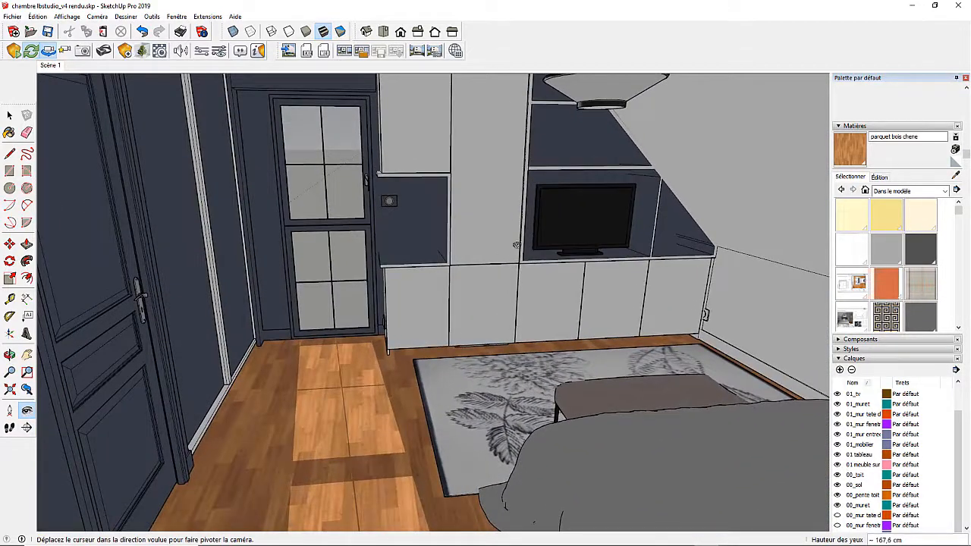
Frame the entrance door, glazed door and TV cabinet together and save this view as a new scene.
{"action": "left_click", "coordinate": [27, 354]}
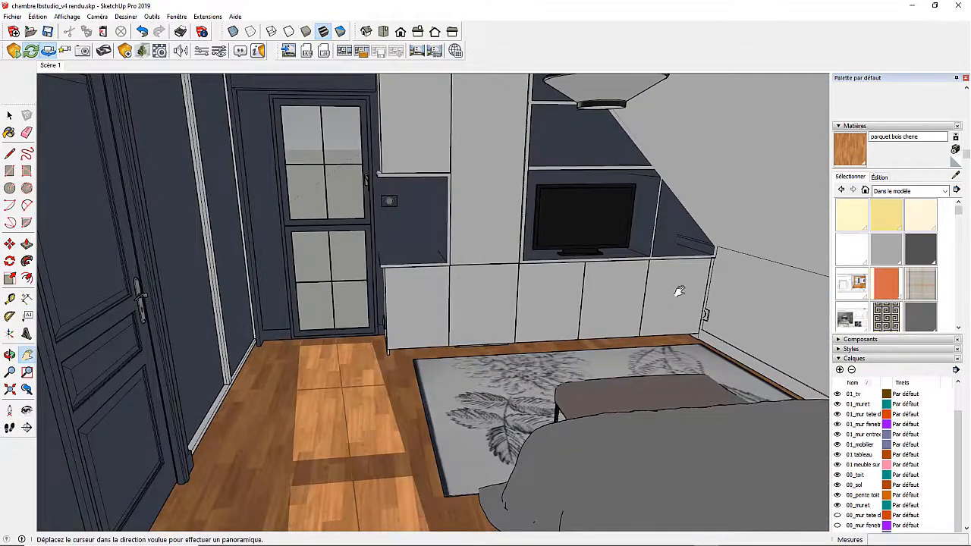
{"action": "left_click_drag", "start_coordinate": [676, 288], "coordinate": [556, 297]}
{"action": "scroll", "coordinate": [576, 254], "scroll_direction": "up", "scroll_amount": 2}
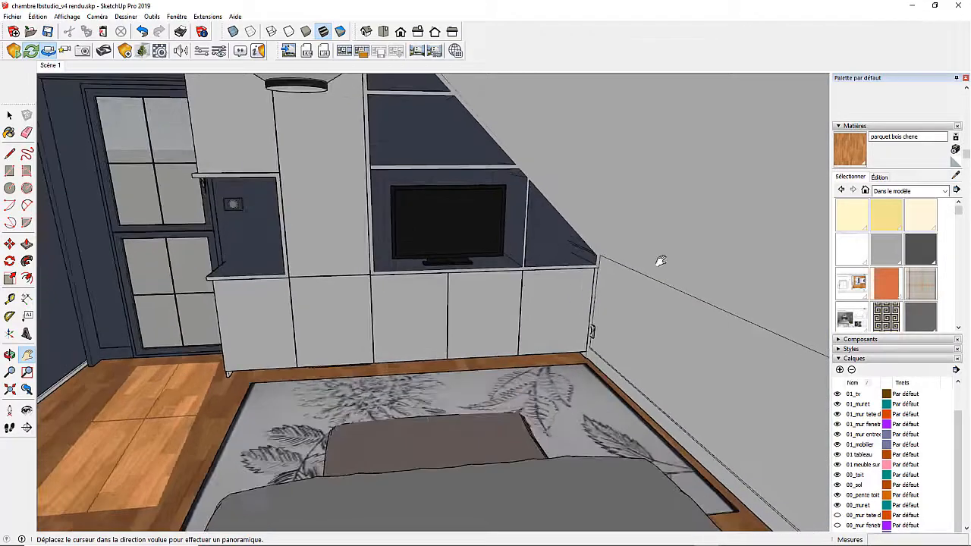
{"action": "left_click", "coordinate": [27, 410]}
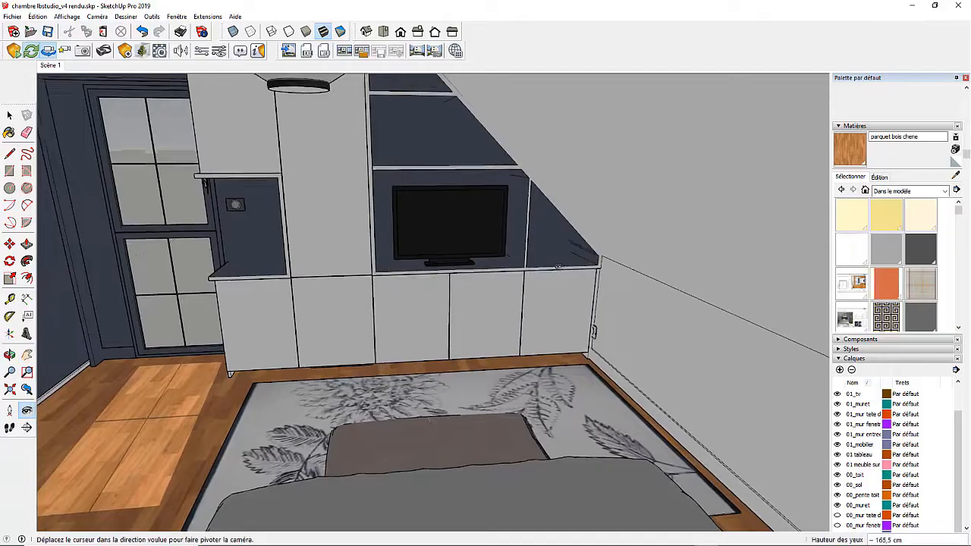
{"action": "left_click_drag", "start_coordinate": [486, 258], "coordinate": [414, 237]}
{"action": "mouse_move", "coordinate": [413, 237]}
{"action": "middle_mouse_down"}
{"action": "mouse_move", "coordinate": [431, 273]}
{"action": "mouse_move", "coordinate": [403, 253]}
{"action": "middle_mouse_up"}
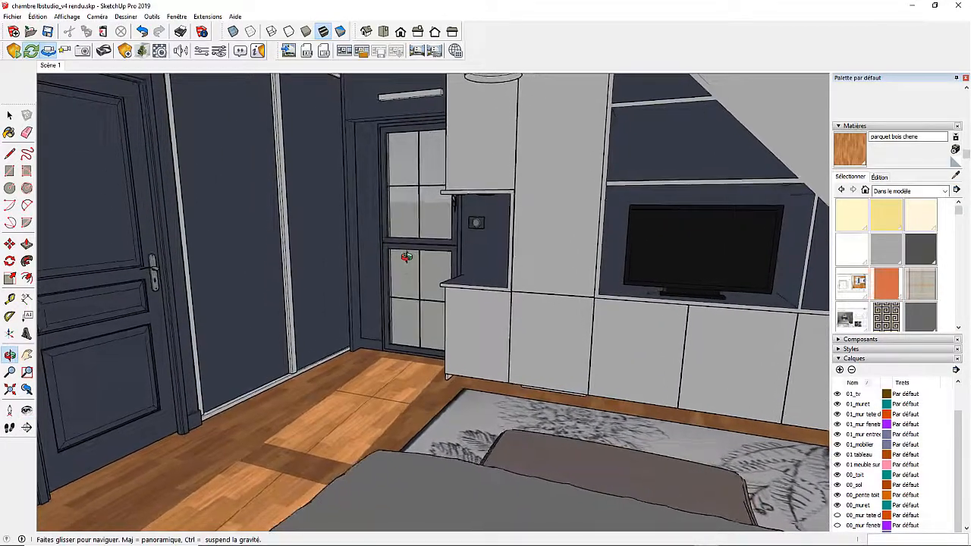
{"action": "right_click", "coordinate": [49, 67]}
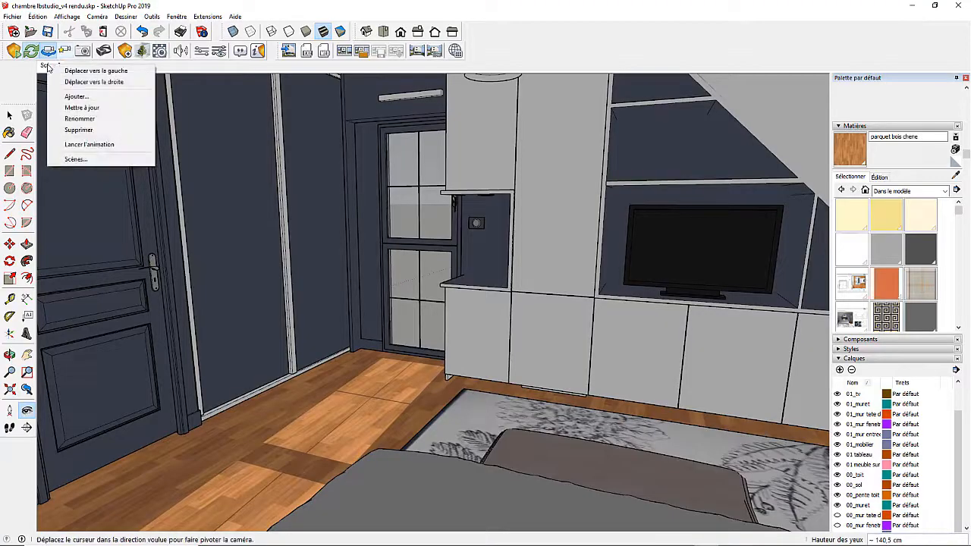
{"action": "left_click", "coordinate": [78, 94]}
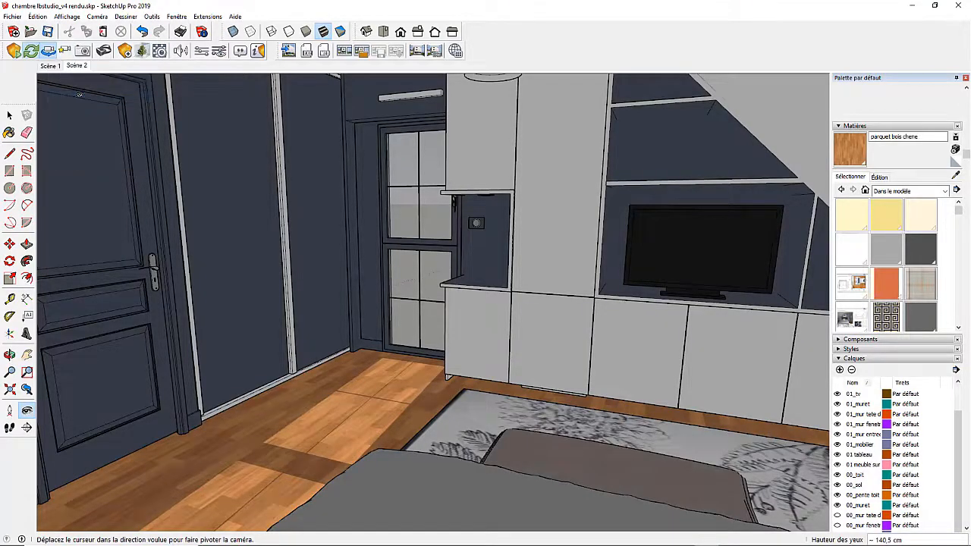
Show SketchUp beside Enscape, sample the door handle plate's material Couleur M02 and set its Enscape roughness to 40.5%.
{"action": "left_click", "coordinate": [935, 6]}
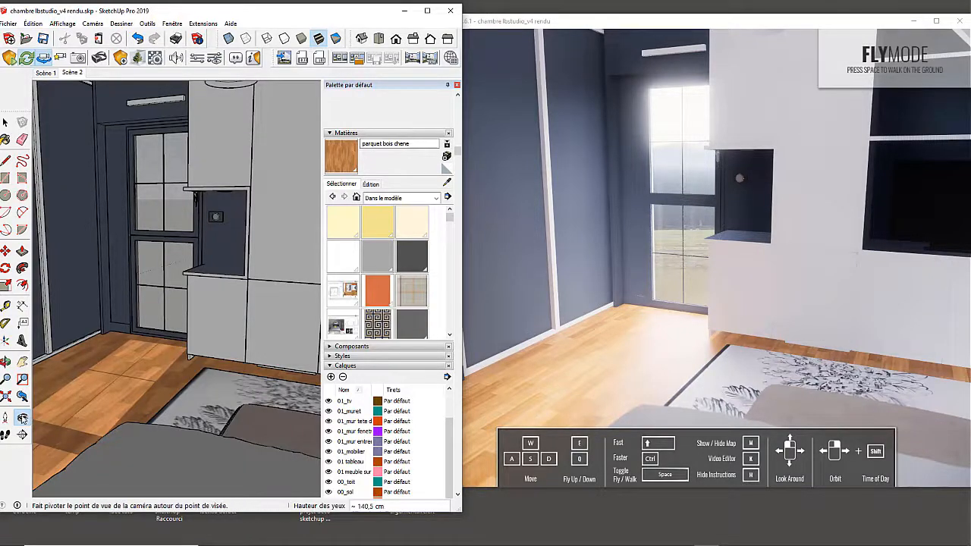
{"action": "mouse_move", "coordinate": [140, 279]}
{"action": "left_mouse_down"}
{"action": "mouse_move", "coordinate": [344, 292]}
{"action": "mouse_move", "coordinate": [294, 396]}
{"action": "mouse_move", "coordinate": [303, 396]}
{"action": "mouse_move", "coordinate": [299, 334]}
{"action": "mouse_move", "coordinate": [258, 288]}
{"action": "mouse_move", "coordinate": [188, 250]}
{"action": "mouse_move", "coordinate": [131, 282]}
{"action": "mouse_move", "coordinate": [37, 278]}
{"action": "left_mouse_up"}
{"action": "left_click_drag", "start_coordinate": [245, 211], "coordinate": [42, 97]}
{"action": "mouse_move", "coordinate": [188, 125]}
{"action": "left_mouse_down"}
{"action": "mouse_move", "coordinate": [158, 229]}
{"action": "mouse_move", "coordinate": [28, 225]}
{"action": "mouse_move", "coordinate": [99, 237]}
{"action": "left_mouse_up"}
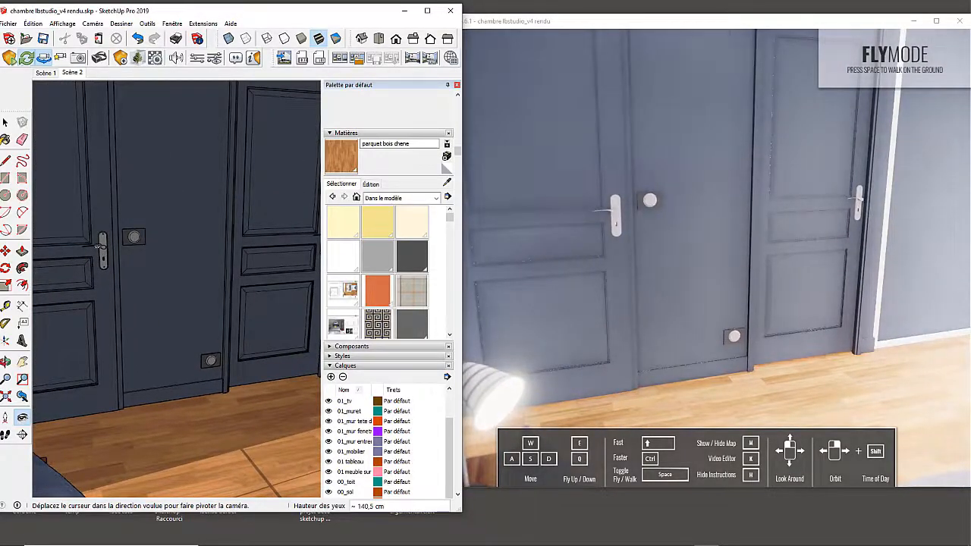
{"action": "scroll", "coordinate": [100, 244], "scroll_direction": "up", "scroll_amount": 6}
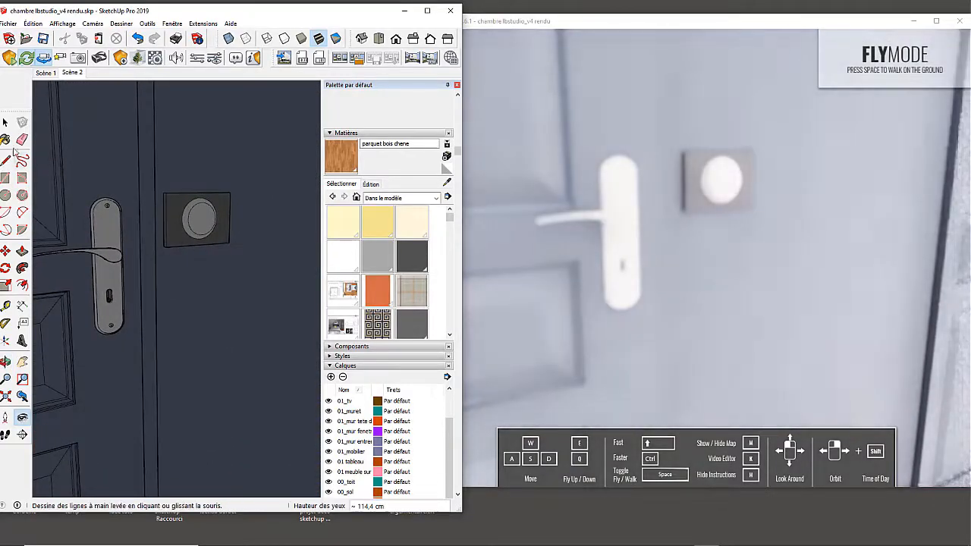
{"action": "left_click", "coordinate": [5, 140]}
{"action": "key", "text": "alt"}
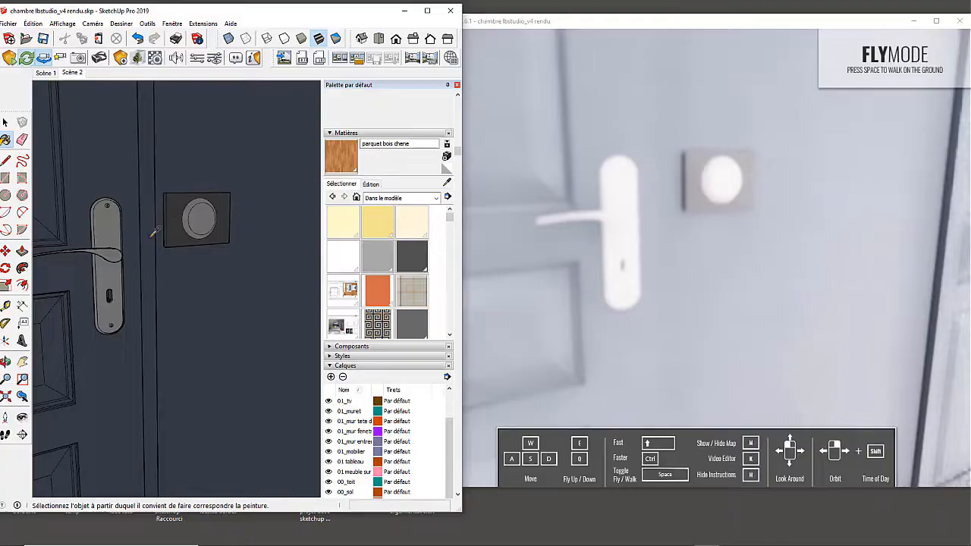
{"action": "left_click", "coordinate": [111, 221], "text": "alt"}
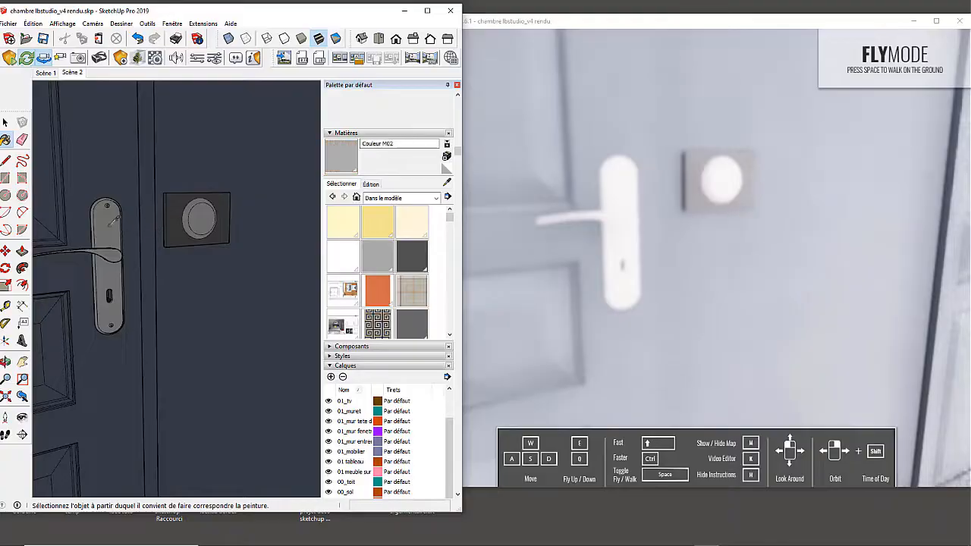
{"action": "left_click", "coordinate": [402, 144]}
{"action": "left_click", "coordinate": [155, 58]}
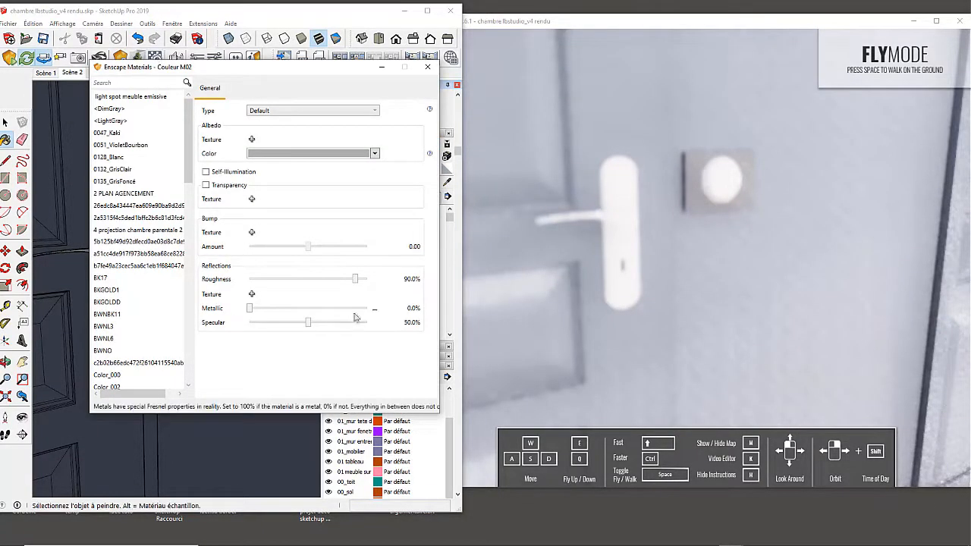
{"action": "left_click_drag", "start_coordinate": [357, 281], "coordinate": [300, 282]}
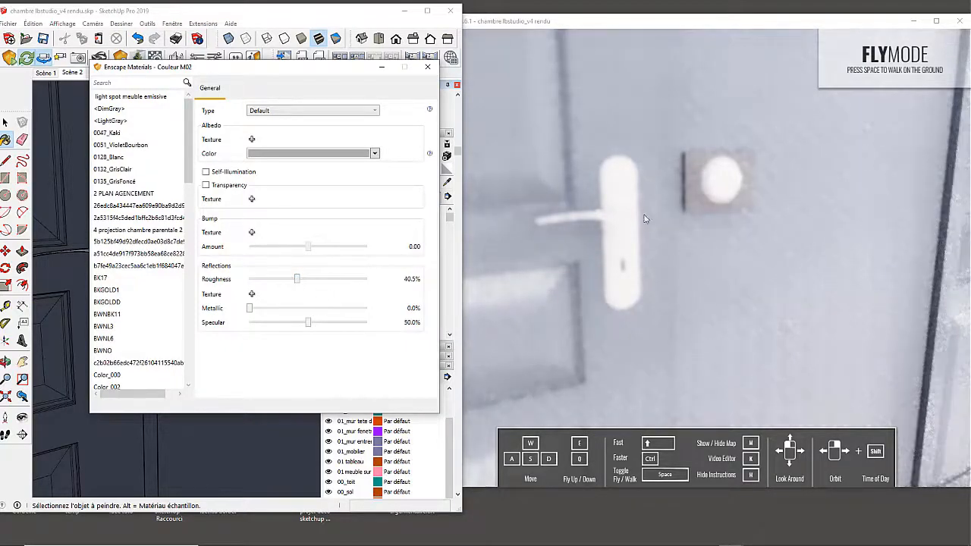
{"action": "left_click", "coordinate": [427, 67]}
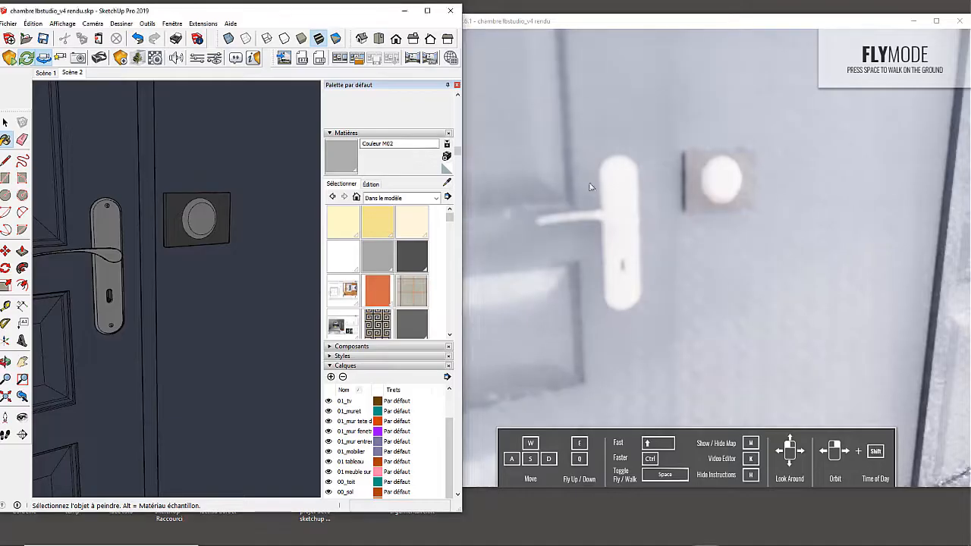
Close the Enscape window, recall Scène 2 and restart the Enscape render from that view.
{"action": "left_click", "coordinate": [960, 20]}
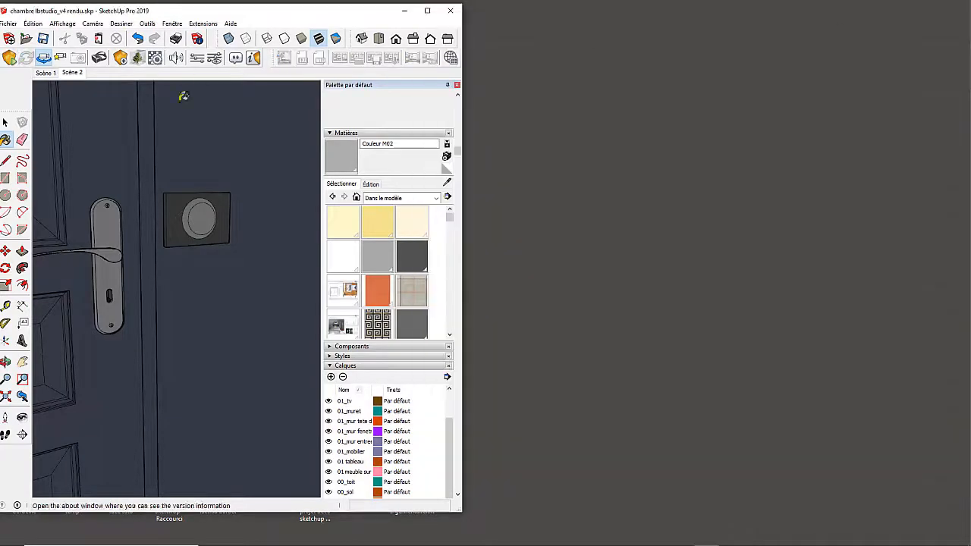
{"action": "left_click_drag", "start_coordinate": [219, 13], "coordinate": [253, 13]}
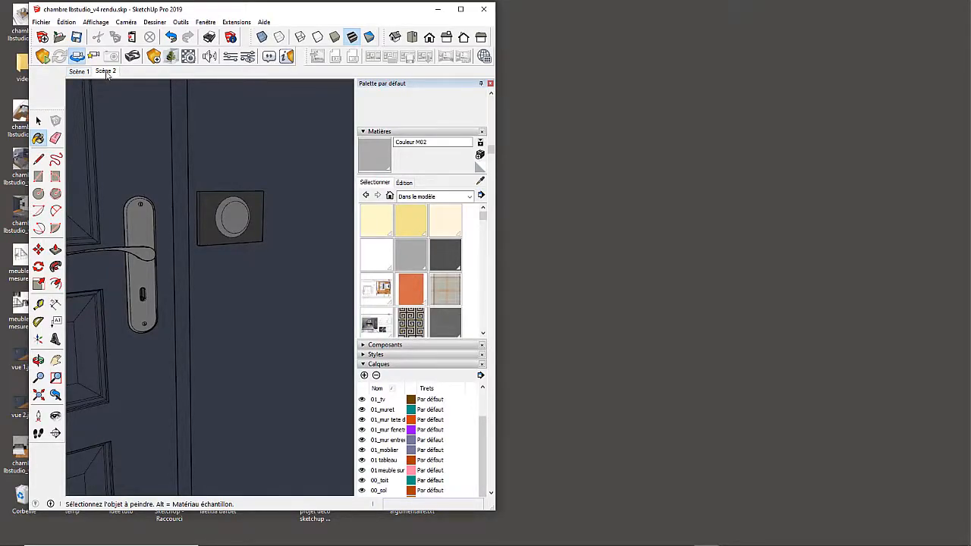
{"action": "left_click", "coordinate": [106, 72]}
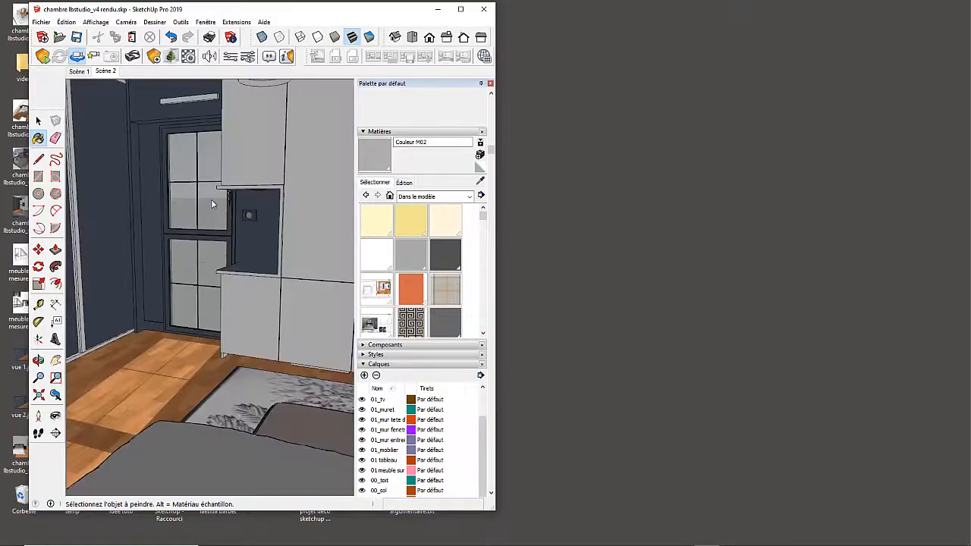
{"action": "left_click", "coordinate": [44, 57]}
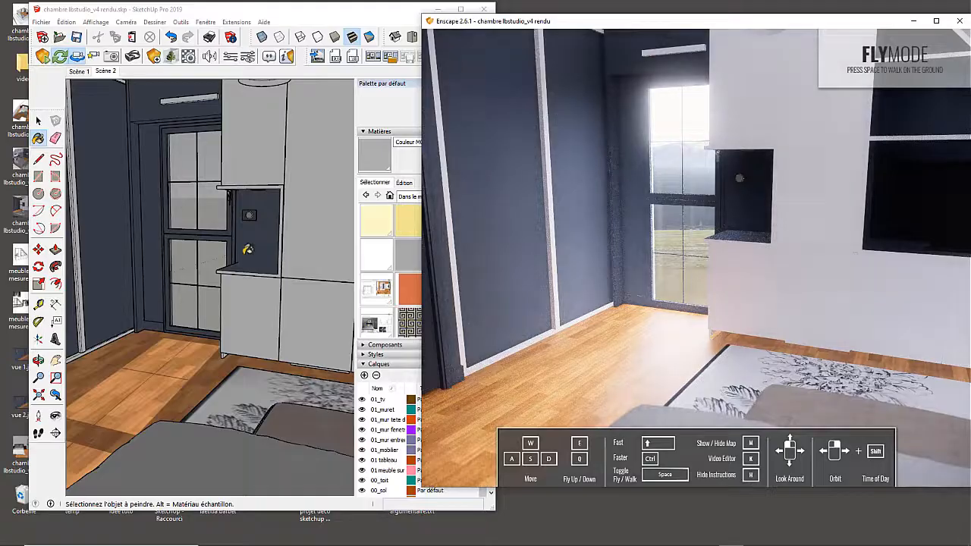
Look around the room in SketchUp with the synced Enscape view, examining the entrance door, glazed door and the cabinet niche.
{"action": "left_click", "coordinate": [55, 415]}
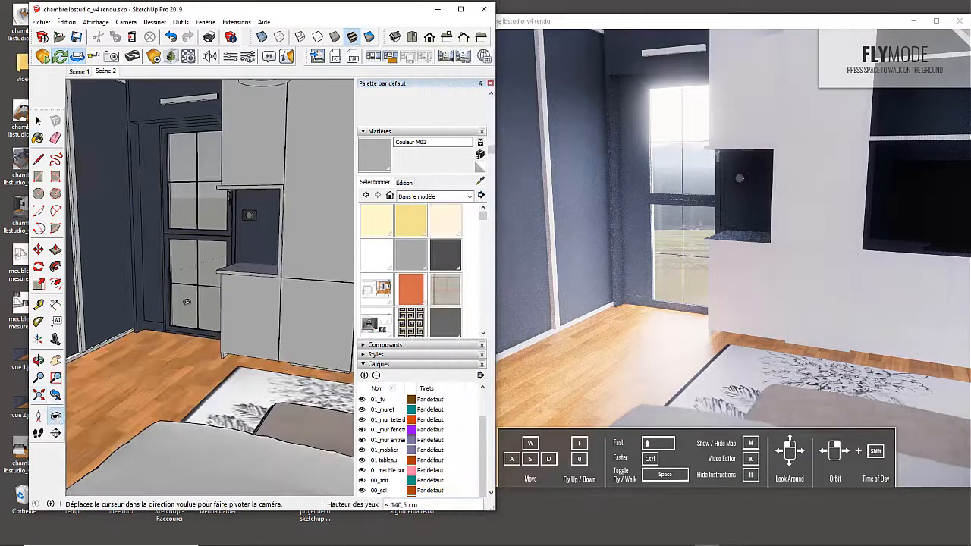
{"action": "left_click_drag", "start_coordinate": [220, 231], "coordinate": [152, 217]}
{"action": "left_click_drag", "start_coordinate": [131, 269], "coordinate": [128, 269]}
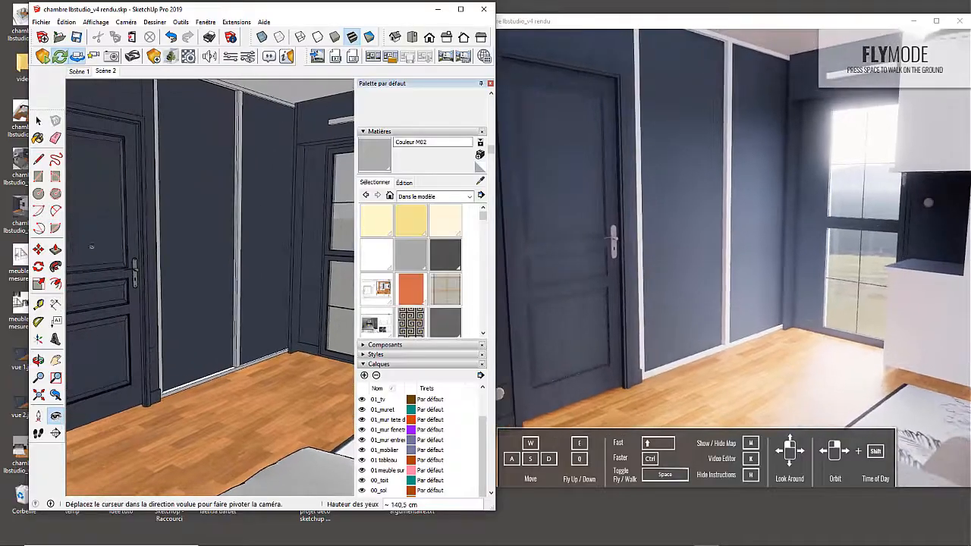
{"action": "middle_click_drag", "start_coordinate": [127, 269], "coordinate": [148, 266]}
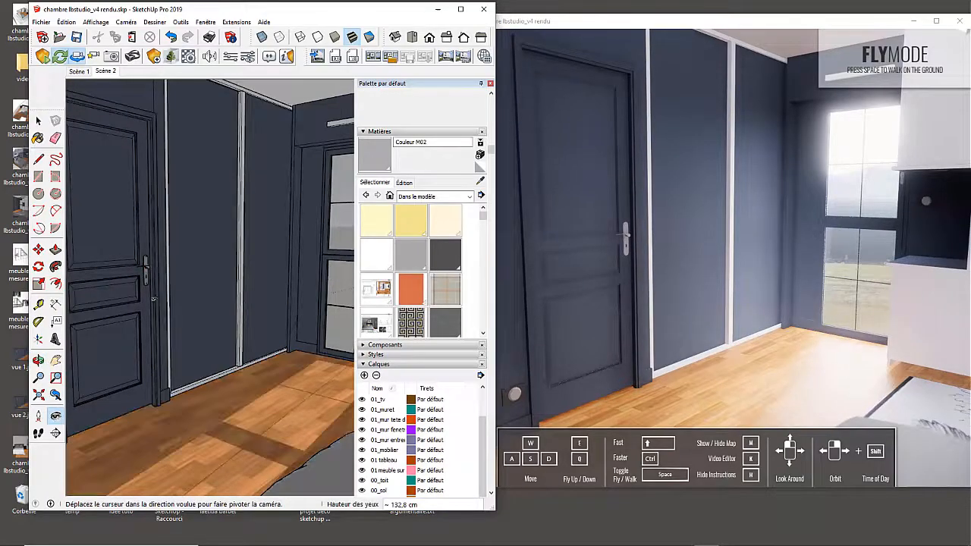
{"action": "left_click_drag", "start_coordinate": [245, 263], "coordinate": [285, 256]}
{"action": "scroll", "coordinate": [262, 252], "scroll_direction": "up", "scroll_amount": 3}
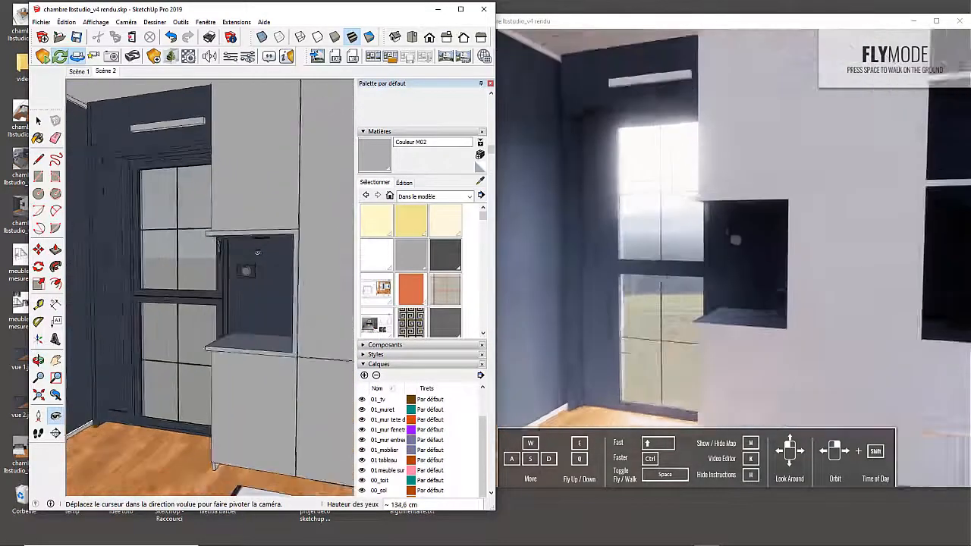
{"action": "mouse_move", "coordinate": [261, 260]}
{"action": "middle_mouse_down"}
{"action": "mouse_move", "coordinate": [271, 217]}
{"action": "mouse_move", "coordinate": [246, 193]}
{"action": "mouse_move", "coordinate": [261, 270]}
{"action": "mouse_move", "coordinate": [289, 273]}
{"action": "middle_mouse_up"}
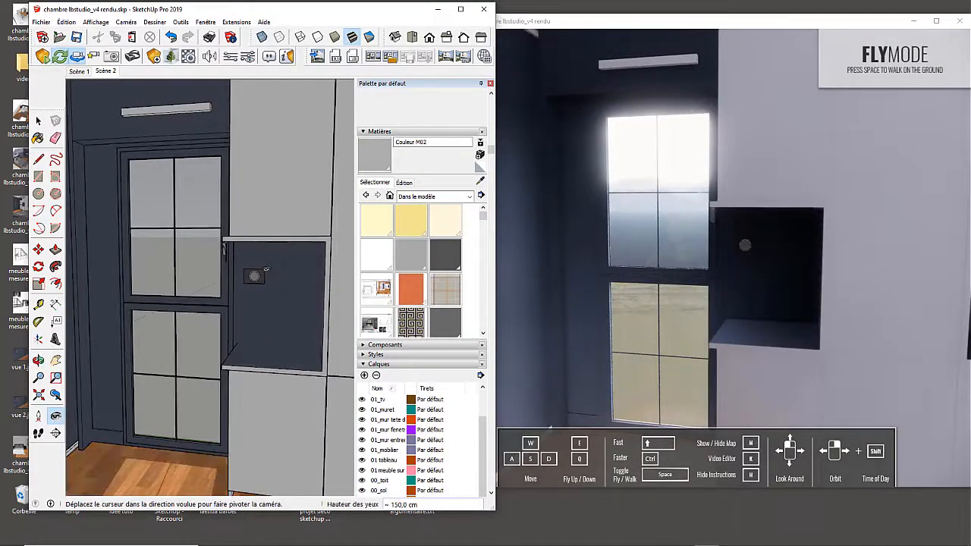
Recall Scène 1 and check its Enscape render at full-screen size before restoring the window.
{"action": "left_click", "coordinate": [82, 74]}
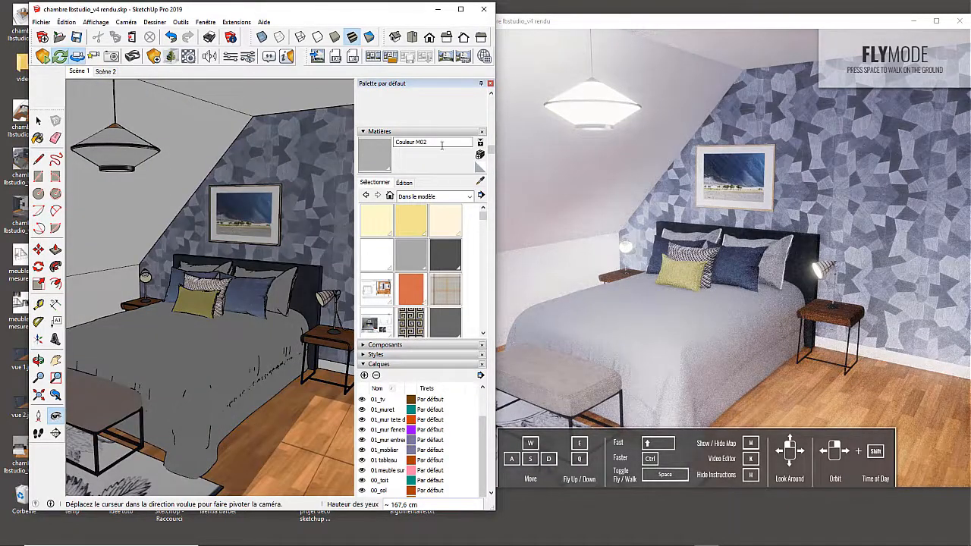
{"action": "left_click", "coordinate": [938, 22]}
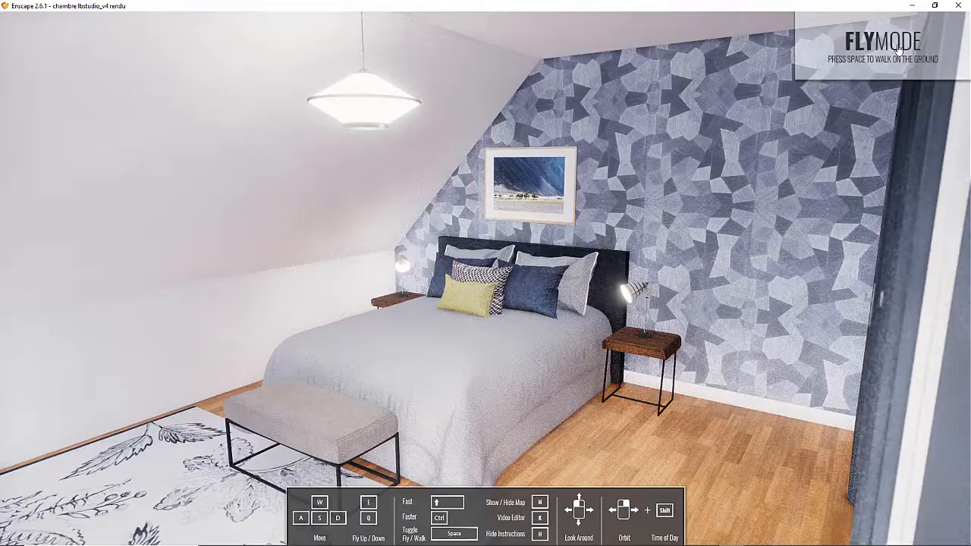
{"action": "left_click", "coordinate": [936, 6]}
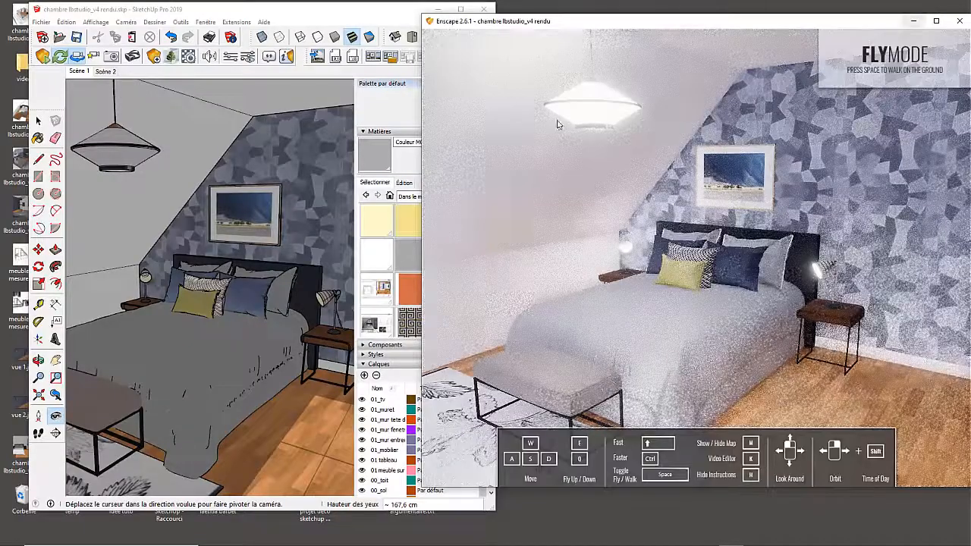
Set the Enscape exposure to 59% and review the image and atmosphere settings.
{"action": "left_click", "coordinate": [248, 60]}
{"action": "left_click", "coordinate": [248, 60]}
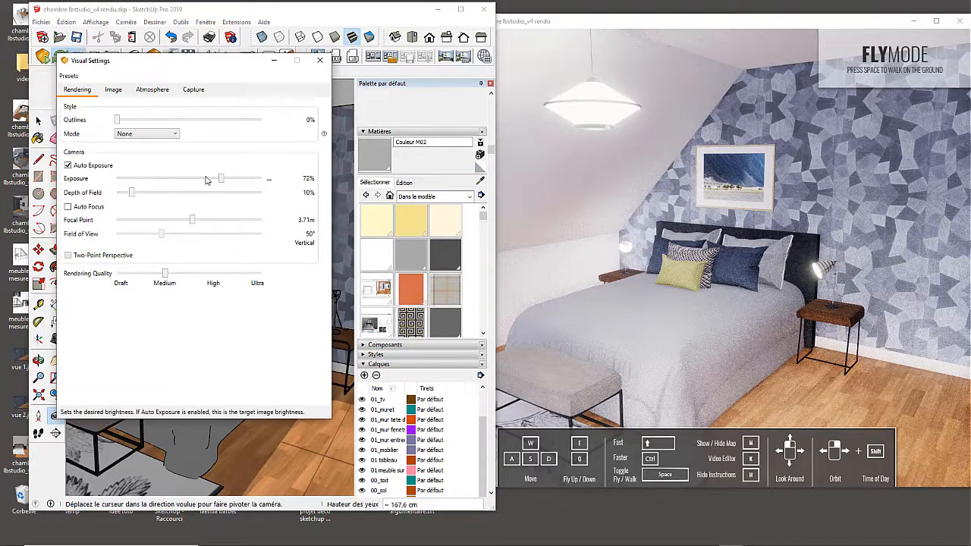
{"action": "left_click_drag", "start_coordinate": [219, 180], "coordinate": [202, 180]}
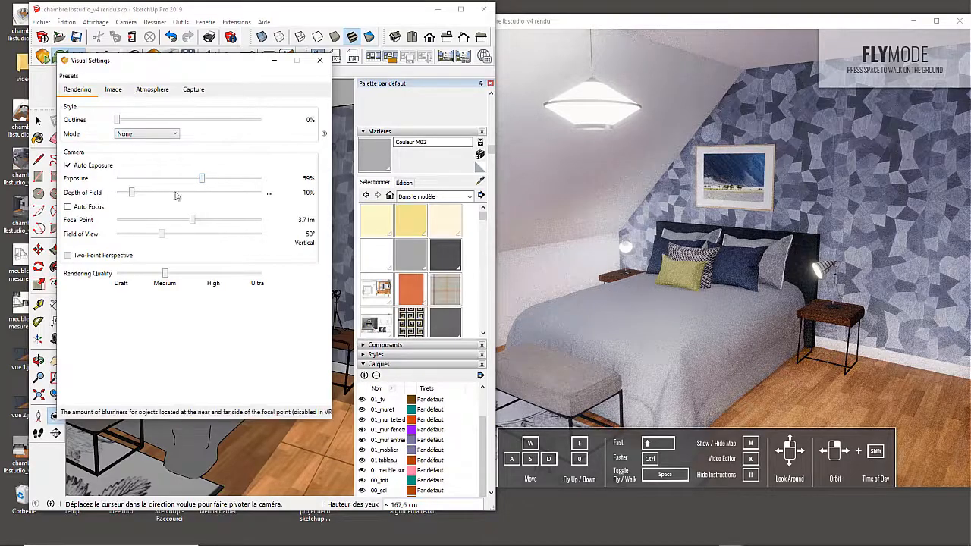
{"action": "left_click", "coordinate": [114, 90]}
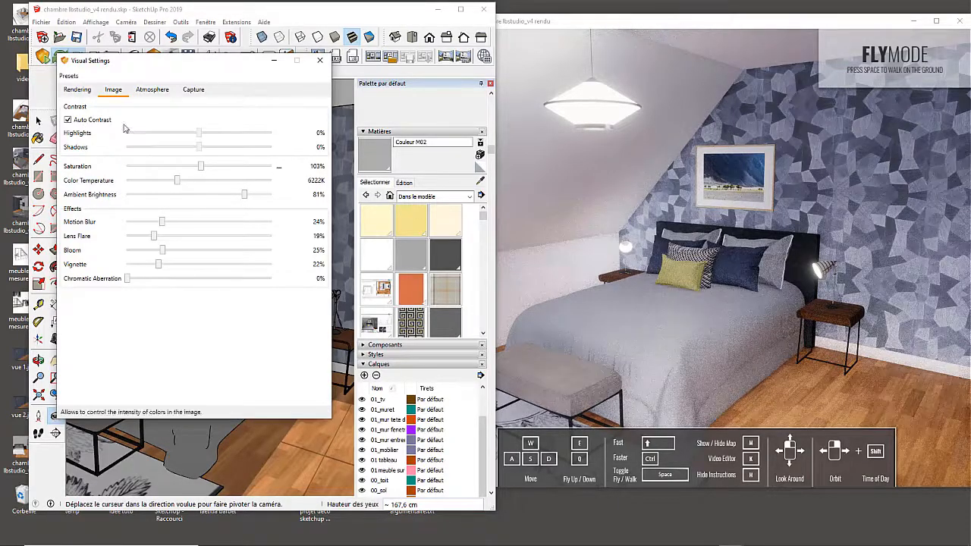
{"action": "left_click", "coordinate": [146, 92]}
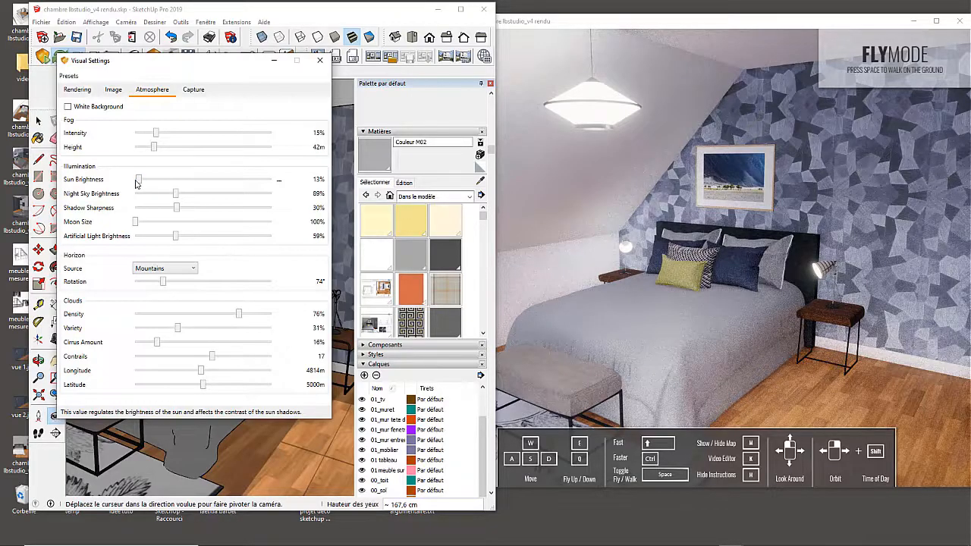
{"action": "left_click", "coordinate": [319, 60]}
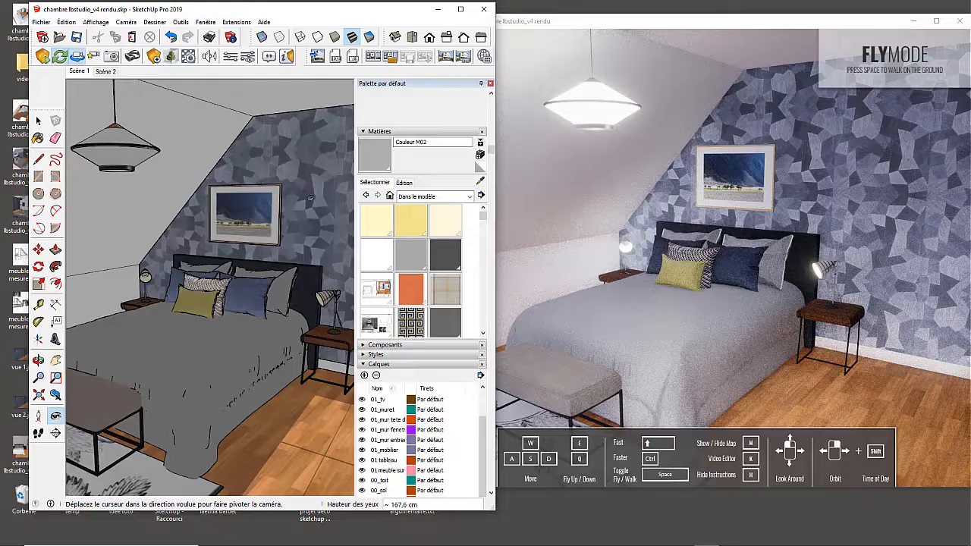
Set the Enscape rendering quality to Ultra and the capture resolution to Ultra HD.
{"action": "left_click", "coordinate": [249, 59]}
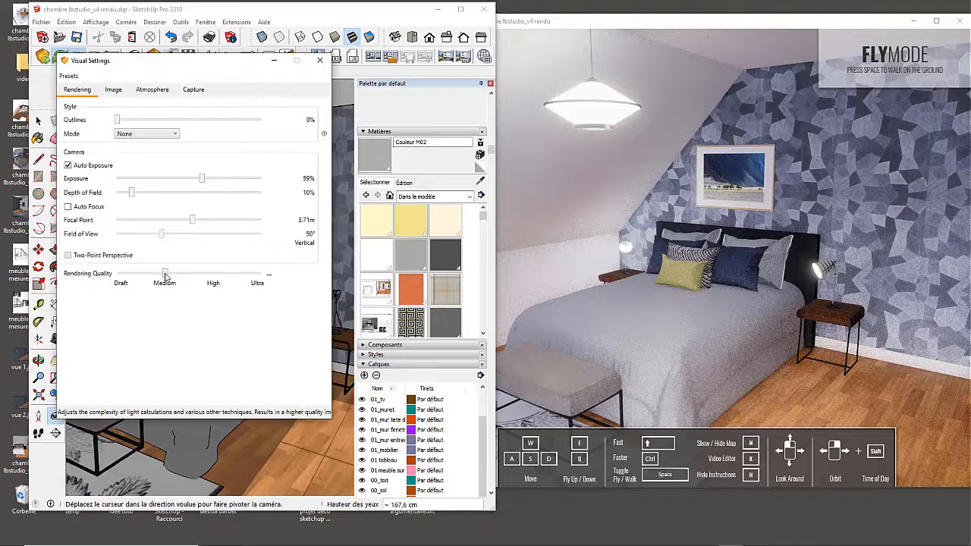
{"action": "left_click_drag", "start_coordinate": [166, 277], "coordinate": [268, 275]}
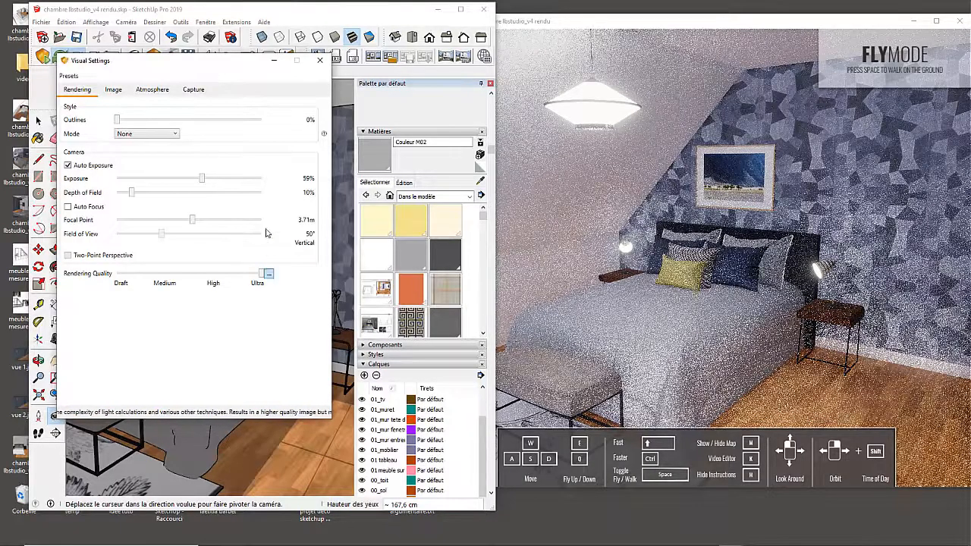
{"action": "left_click", "coordinate": [195, 91]}
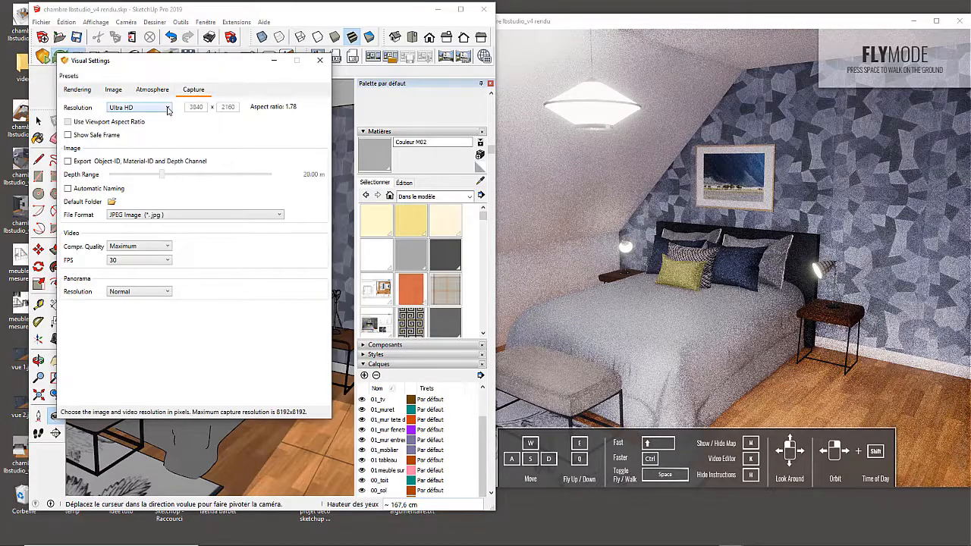
{"action": "left_click", "coordinate": [168, 110]}
{"action": "left_click", "coordinate": [125, 161]}
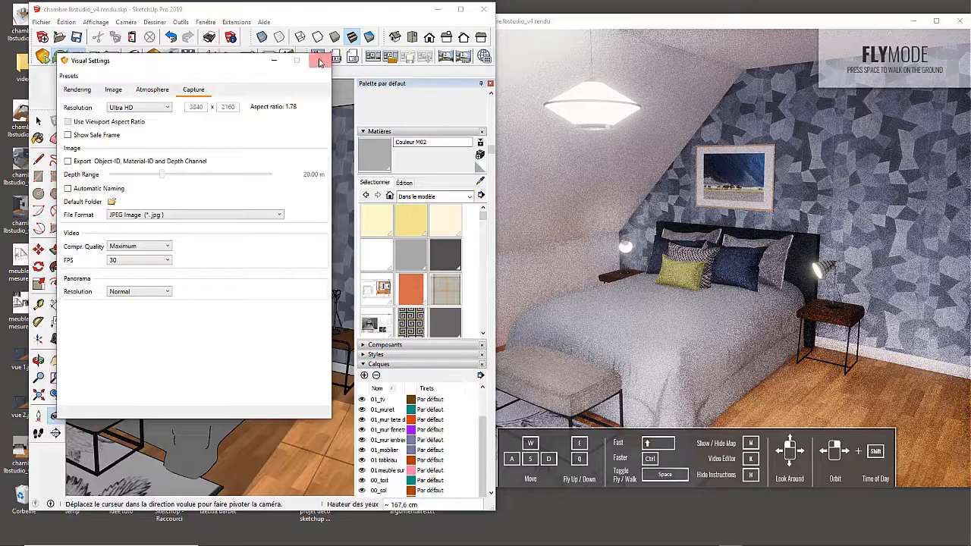
{"action": "left_click", "coordinate": [163, 90]}
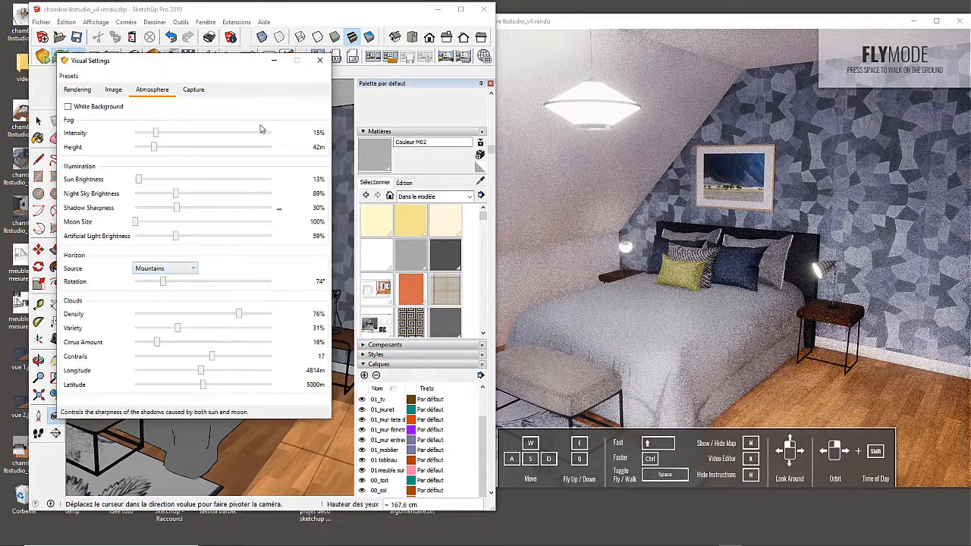
{"action": "left_click", "coordinate": [319, 61]}
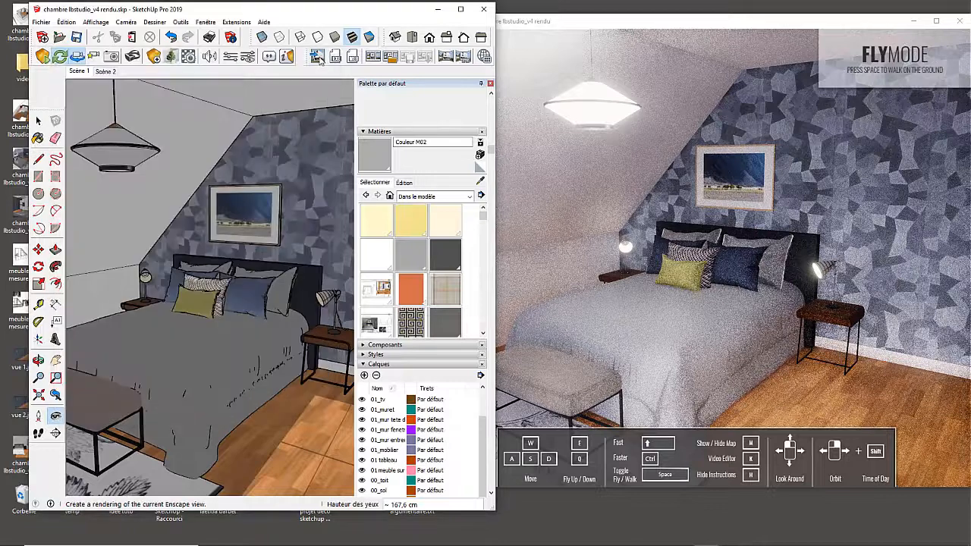
Start an Enscape screenshot of Scène 1 and create a folder named image sortie on the Bureau for it.
{"action": "left_click", "coordinate": [321, 61]}
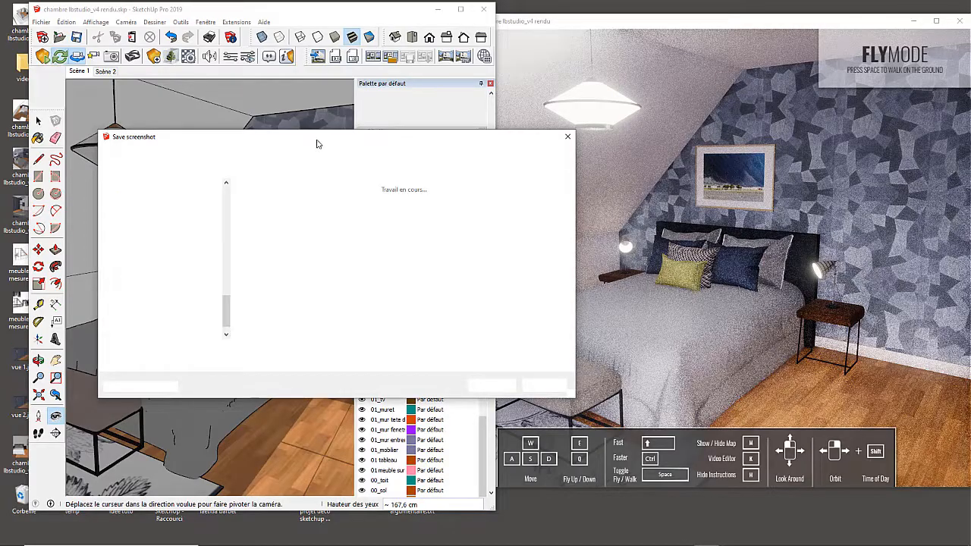
{"action": "left_click_drag", "start_coordinate": [315, 144], "coordinate": [277, 88]}
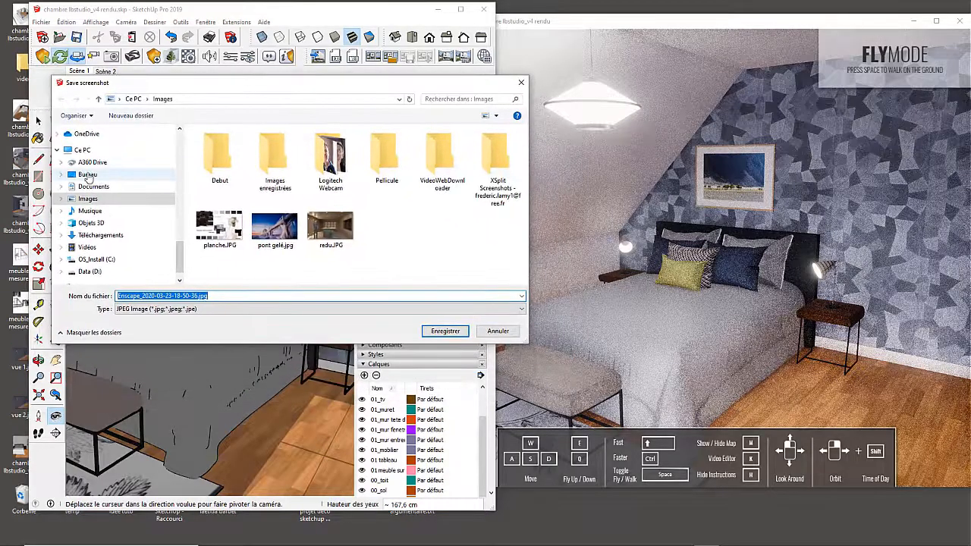
{"action": "left_click", "coordinate": [86, 176]}
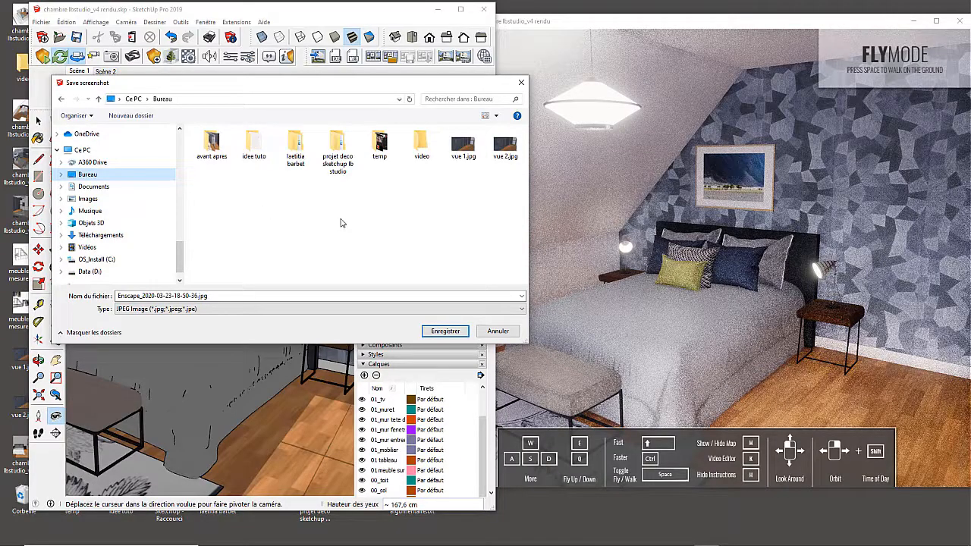
{"action": "right_click", "coordinate": [214, 221]}
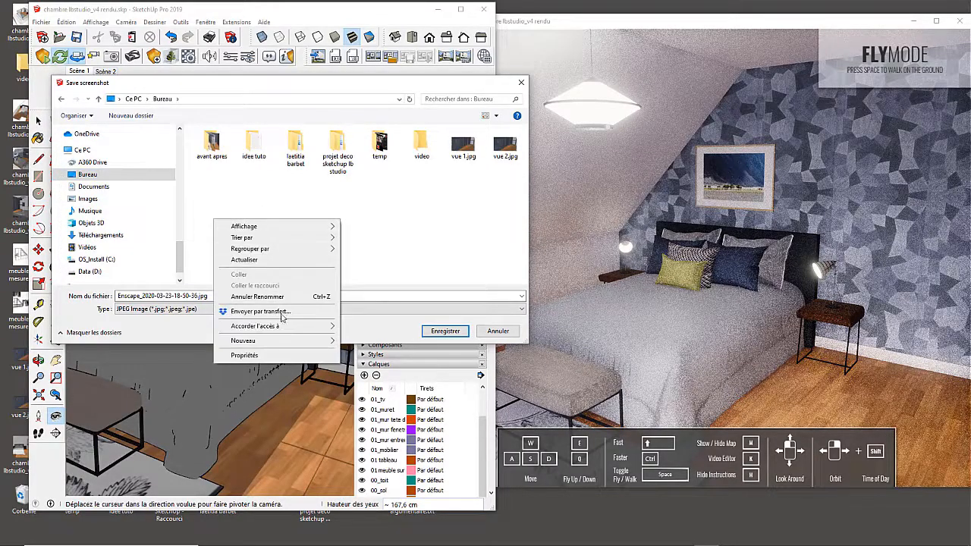
{"action": "mouse_move", "coordinate": [307, 343]}
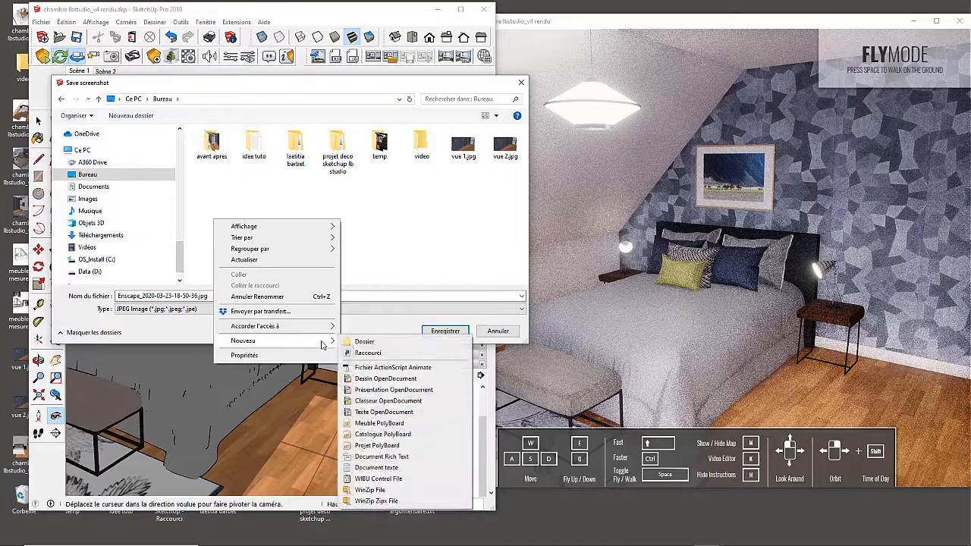
{"action": "left_click", "coordinate": [360, 340]}
{"action": "type", "text": "image s"}
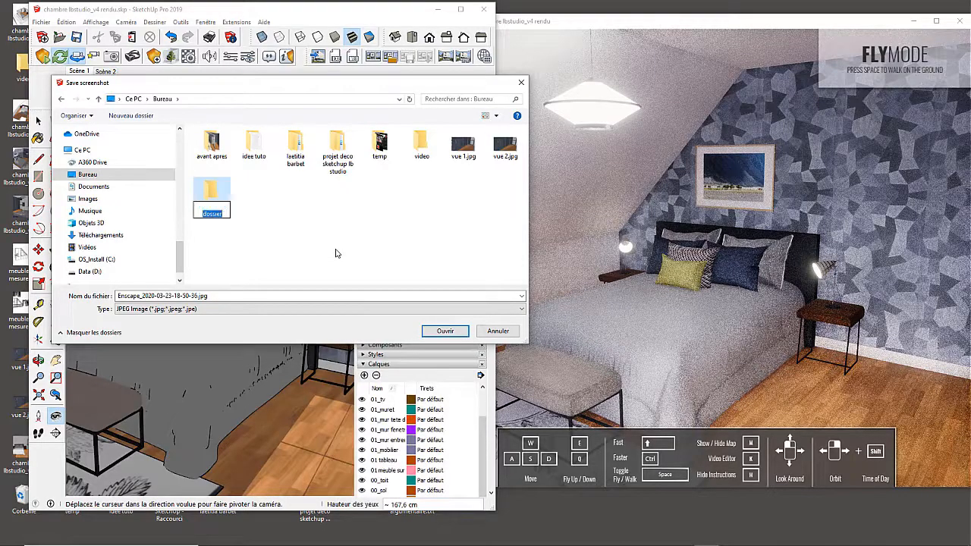
{"action": "type", "text": "ortie"}
{"action": "left_click", "coordinate": [211, 191]}
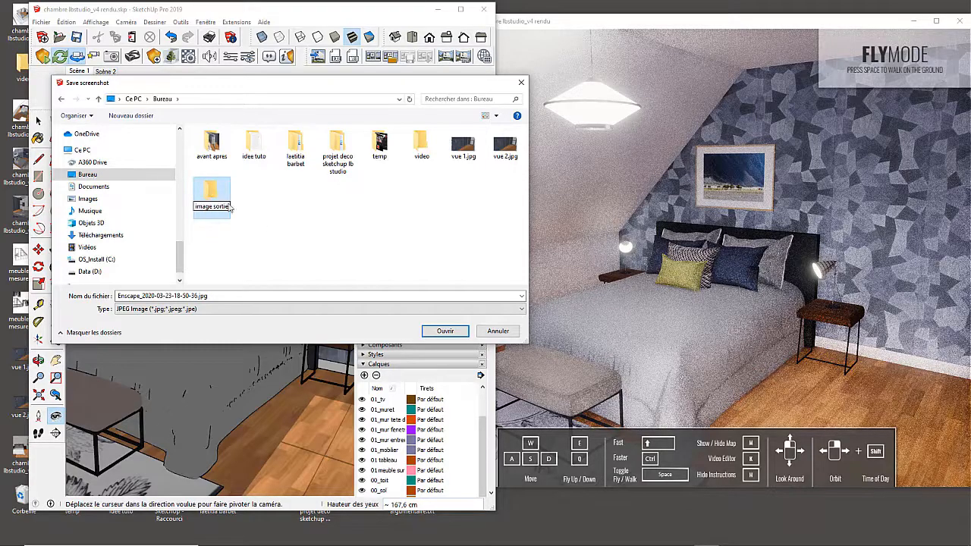
{"action": "double_click", "coordinate": [211, 190]}
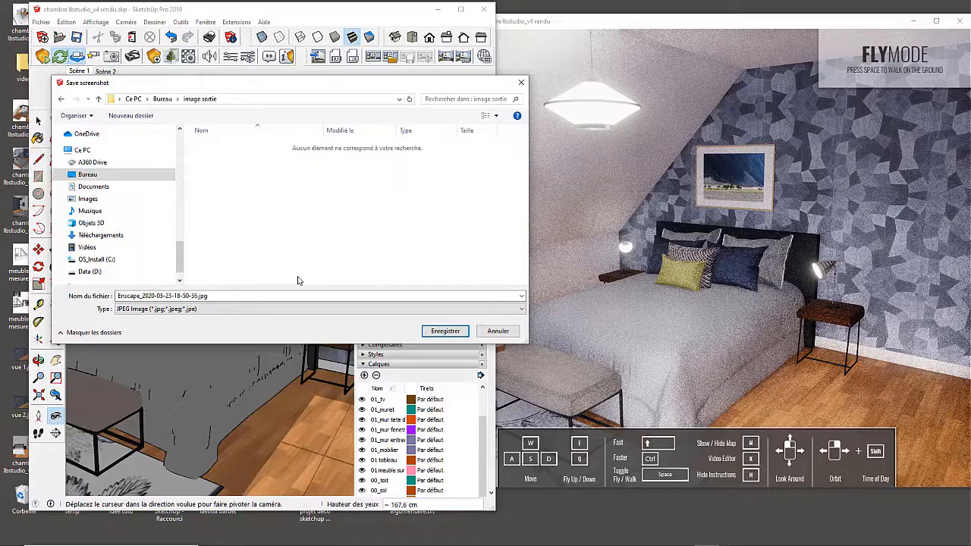
{"action": "left_click", "coordinate": [455, 337]}
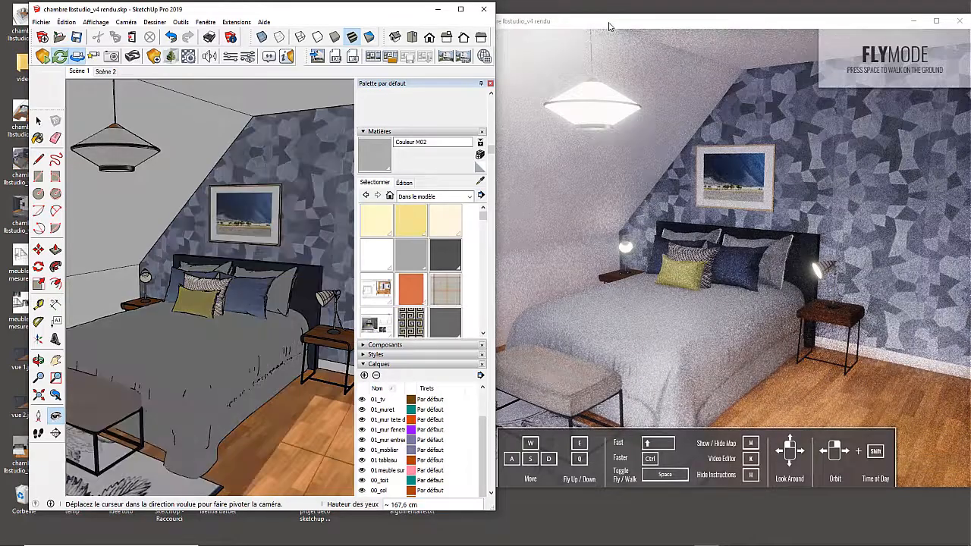
Minimise Enscape and SketchUp and open the saved render from the desktop folder image sortie.
{"action": "left_click", "coordinate": [913, 21]}
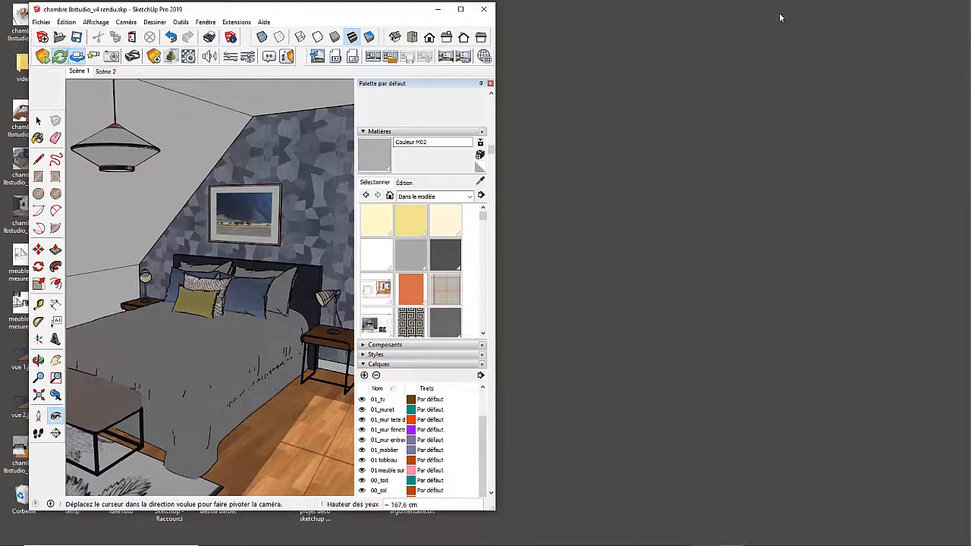
{"action": "left_click", "coordinate": [437, 9]}
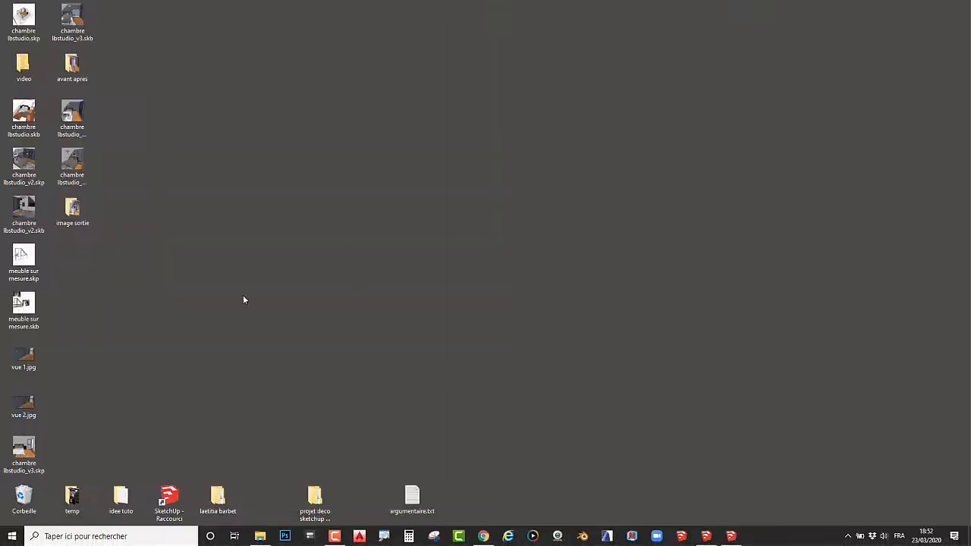
{"action": "double_click", "coordinate": [73, 210]}
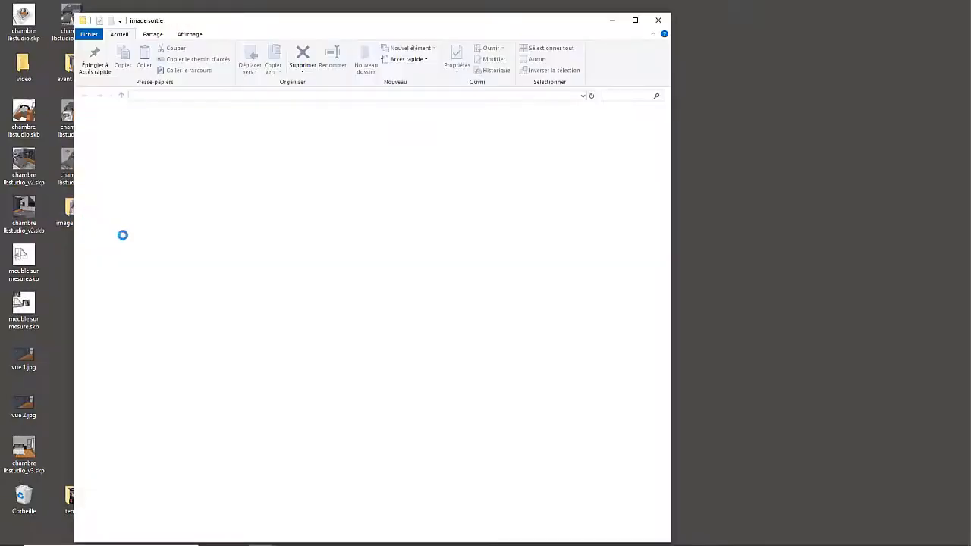
{"action": "left_click", "coordinate": [257, 136]}
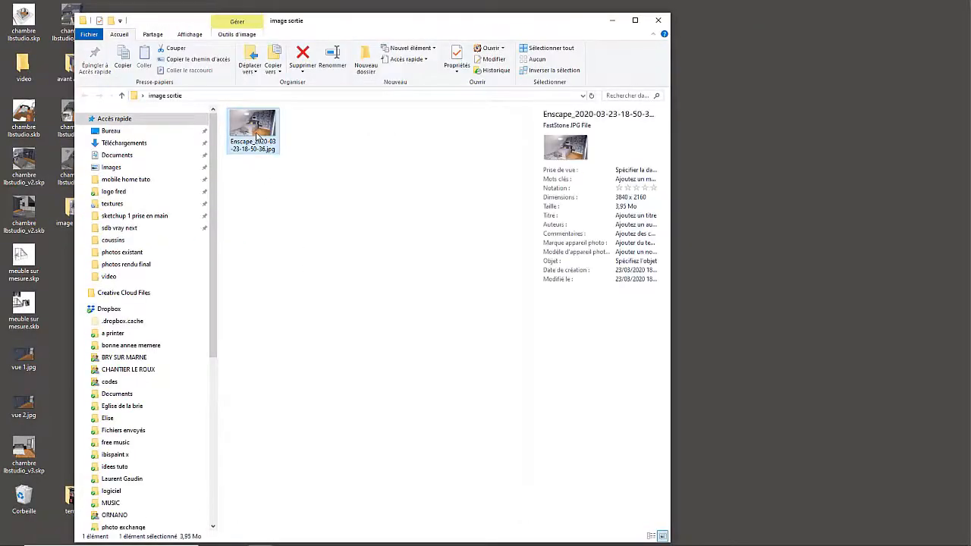
{"action": "double_click", "coordinate": [256, 136]}
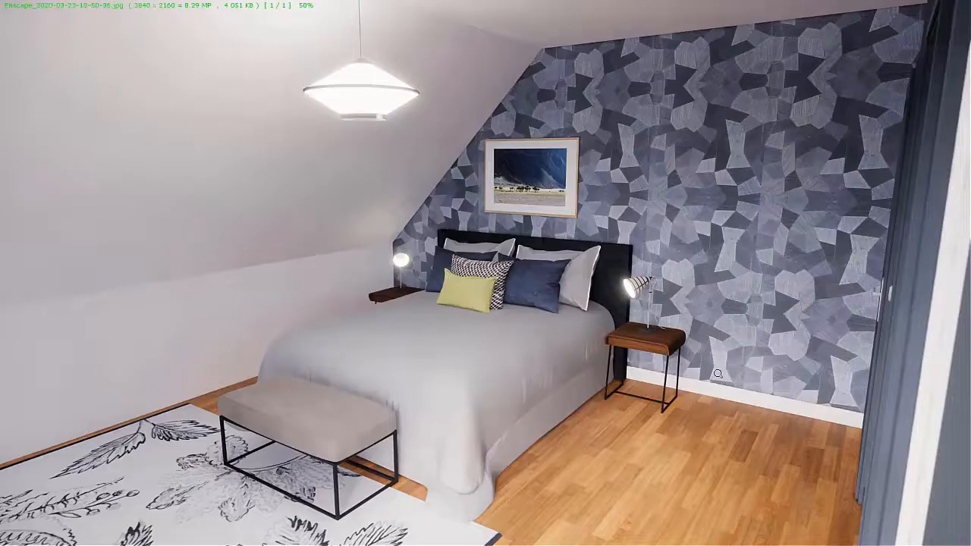
Inspect the saved render enlarged around the bed, cushions and bedside lamps.
{"action": "left_click", "coordinate": [490, 283]}
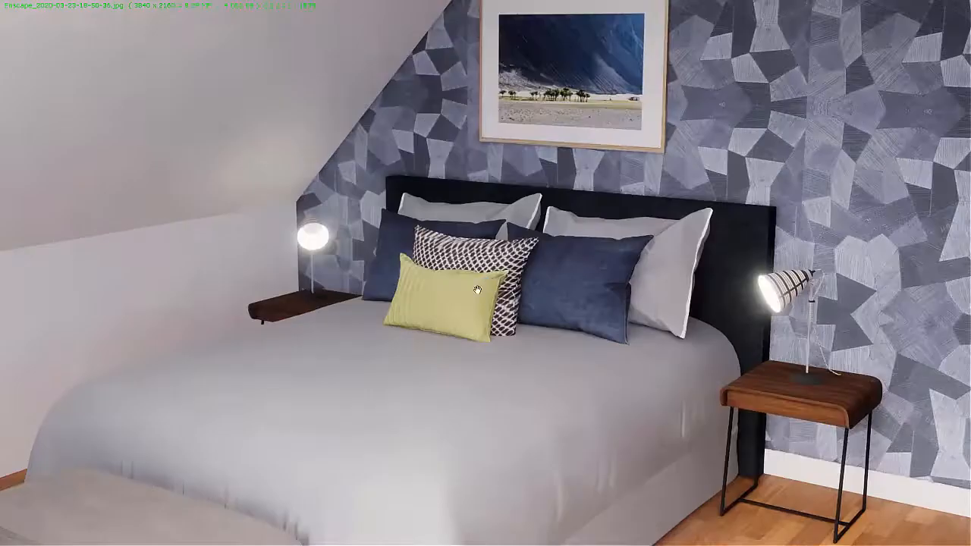
{"action": "left_click_drag", "start_coordinate": [550, 327], "coordinate": [643, 176]}
{"action": "left_click_drag", "start_coordinate": [451, 201], "coordinate": [399, 295]}
{"action": "left_click", "coordinate": [397, 294]}
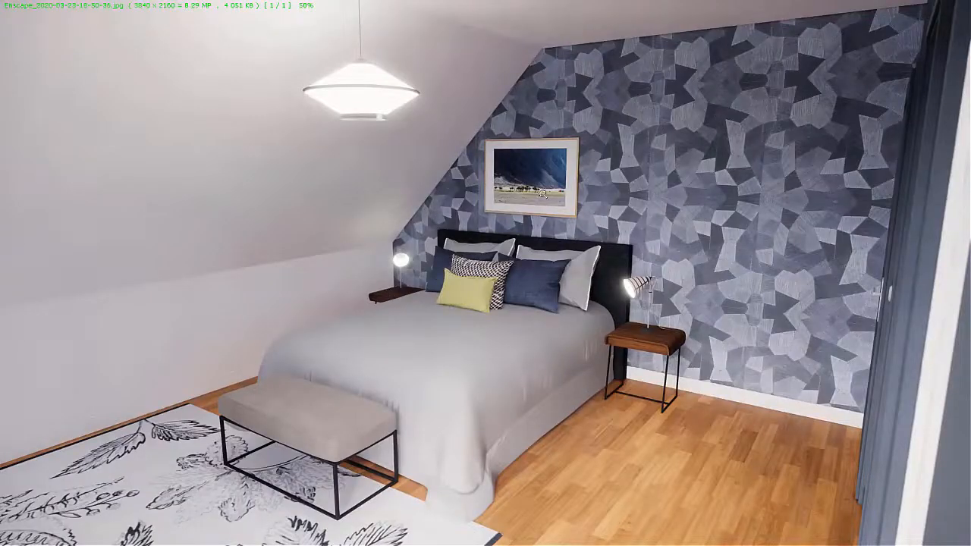